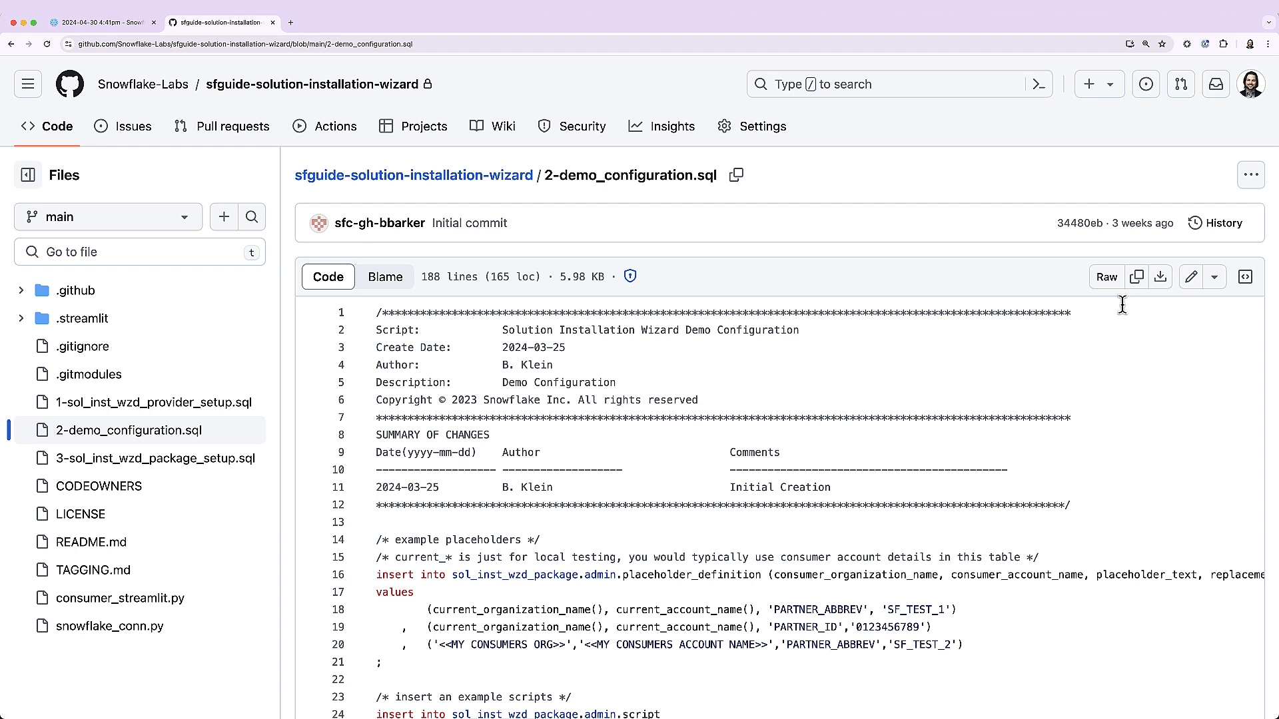
Copy the raw contents of 2-demo_configuration.sql from GitHub and replace the Snowflake worksheet's code with them.
click(1137, 289)
click(112, 24)
click(764, 225)
key(super+a)
key(super+v)
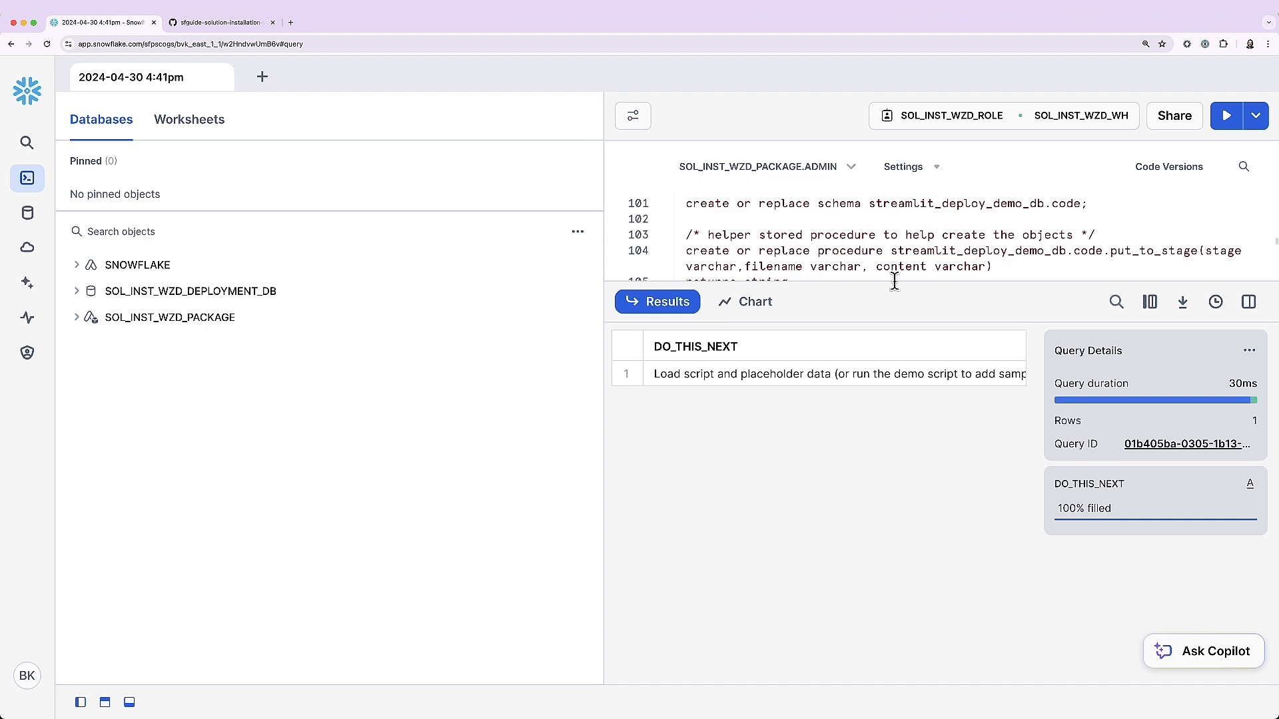
Enlarge the worksheet's code area and run all statements of the demo configuration script.
drag(893, 322, 895, 430)
click(1261, 120)
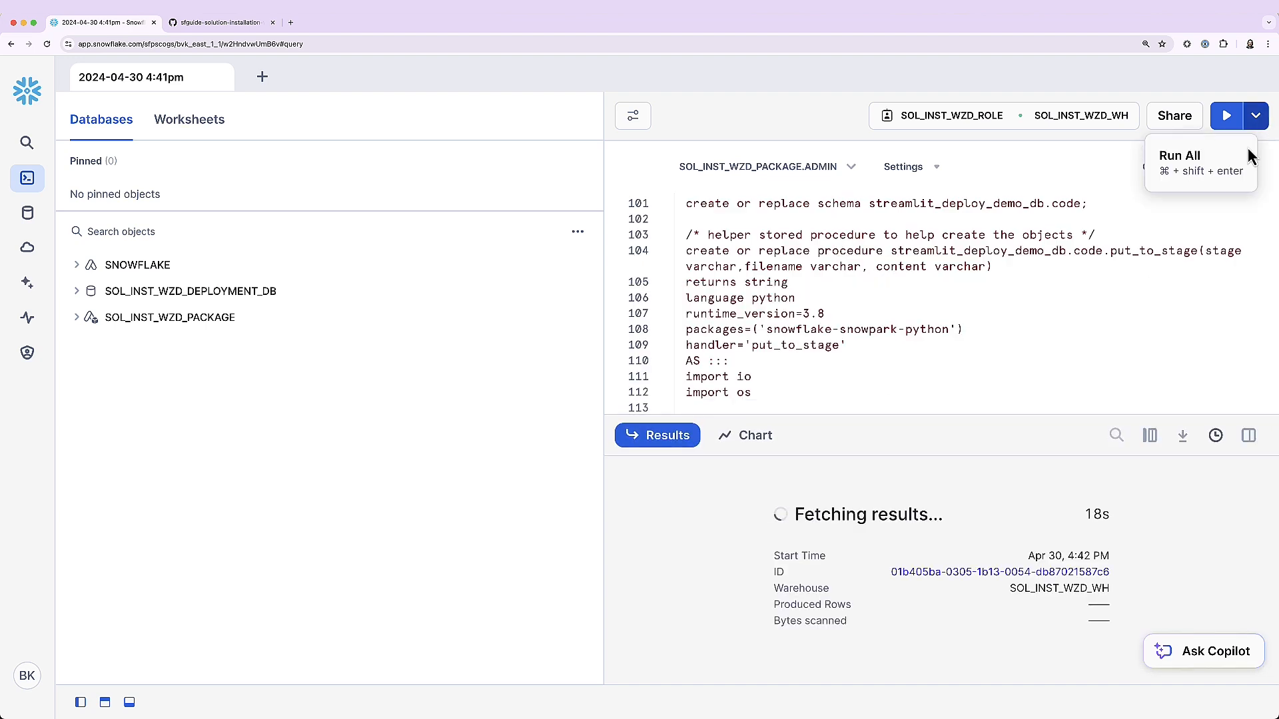
click(1185, 159)
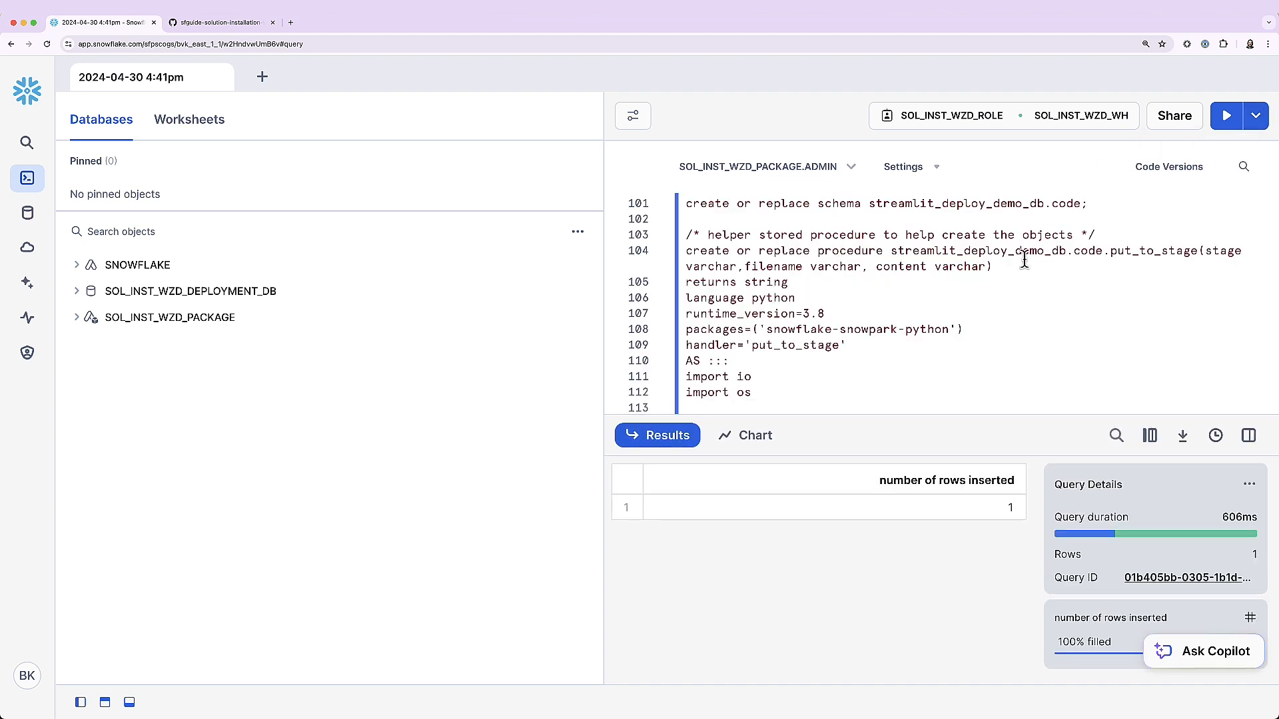
Switch to the sfguide-solution-installation-wizard repository on GitHub and copy the raw contents of 3-sol_inst_wzd_package_setup.sql.
click(213, 22)
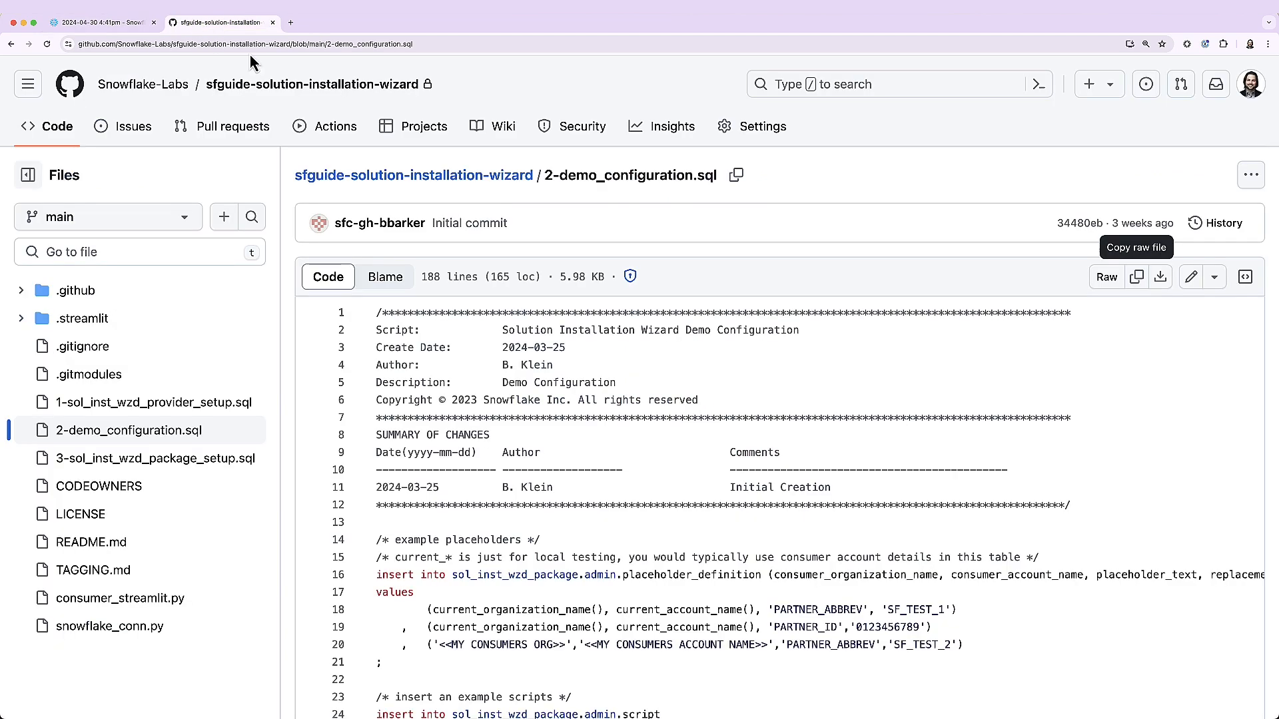
click(414, 176)
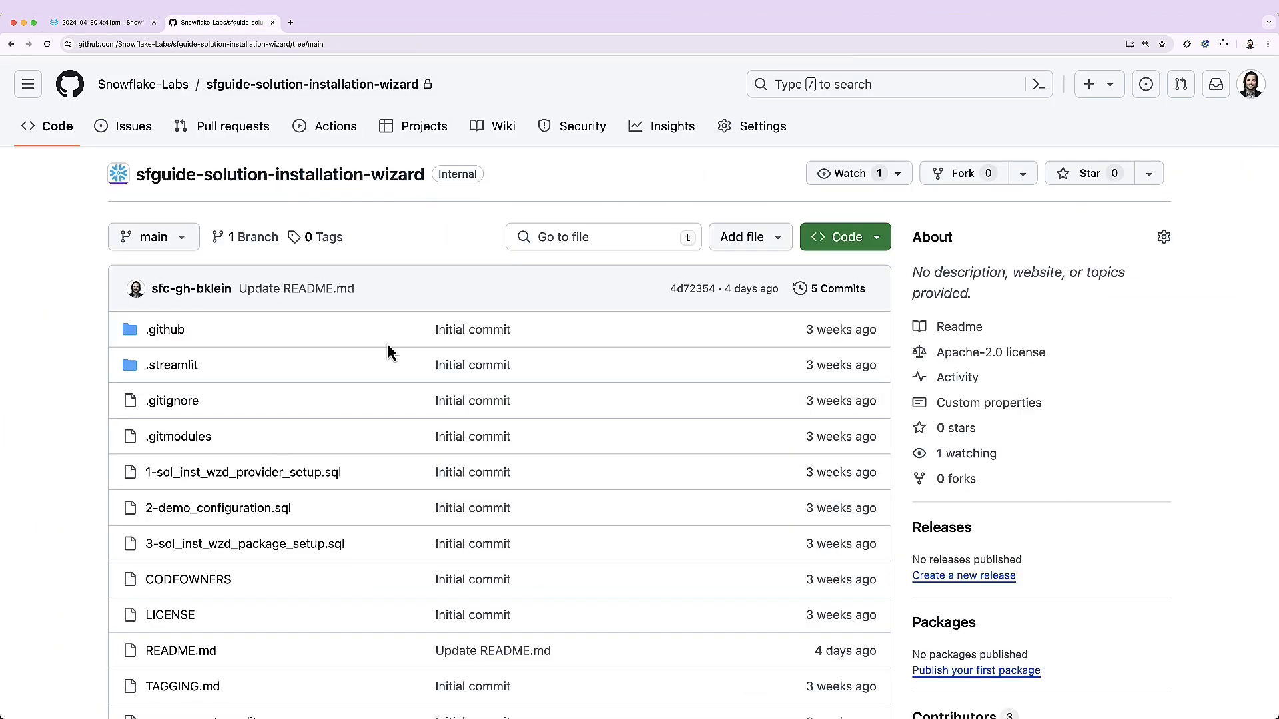
click(247, 551)
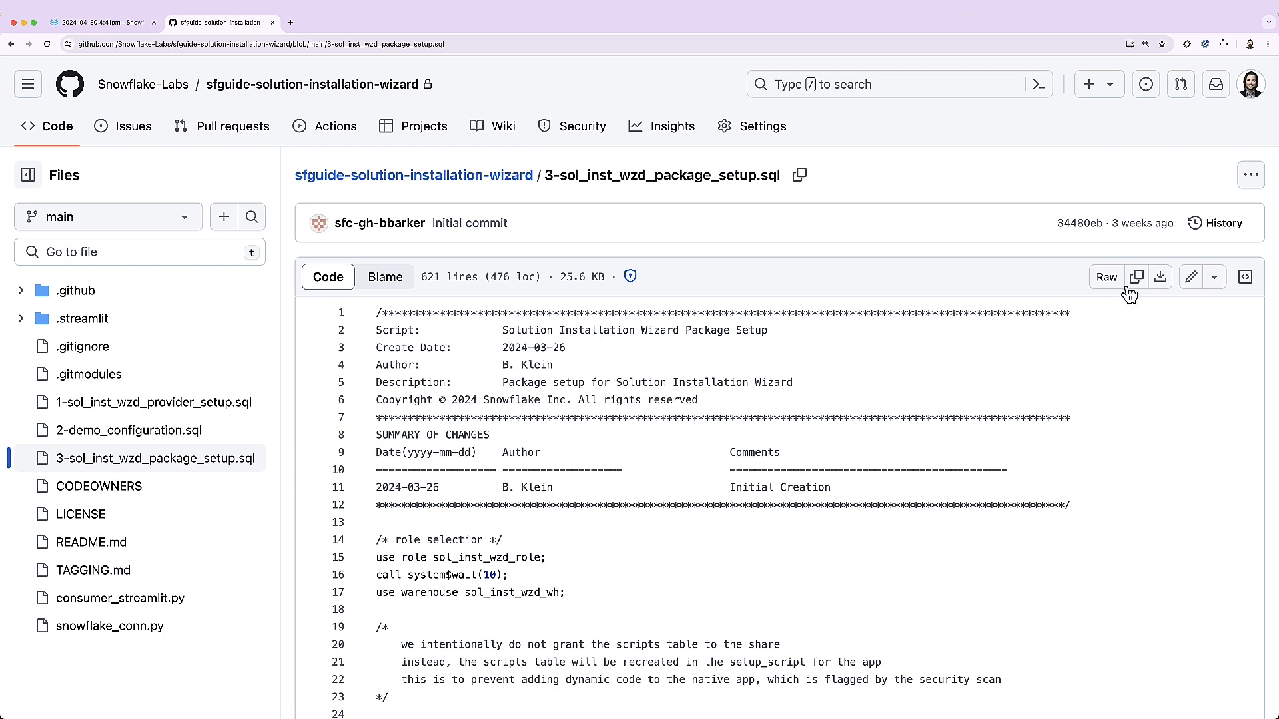
click(1138, 278)
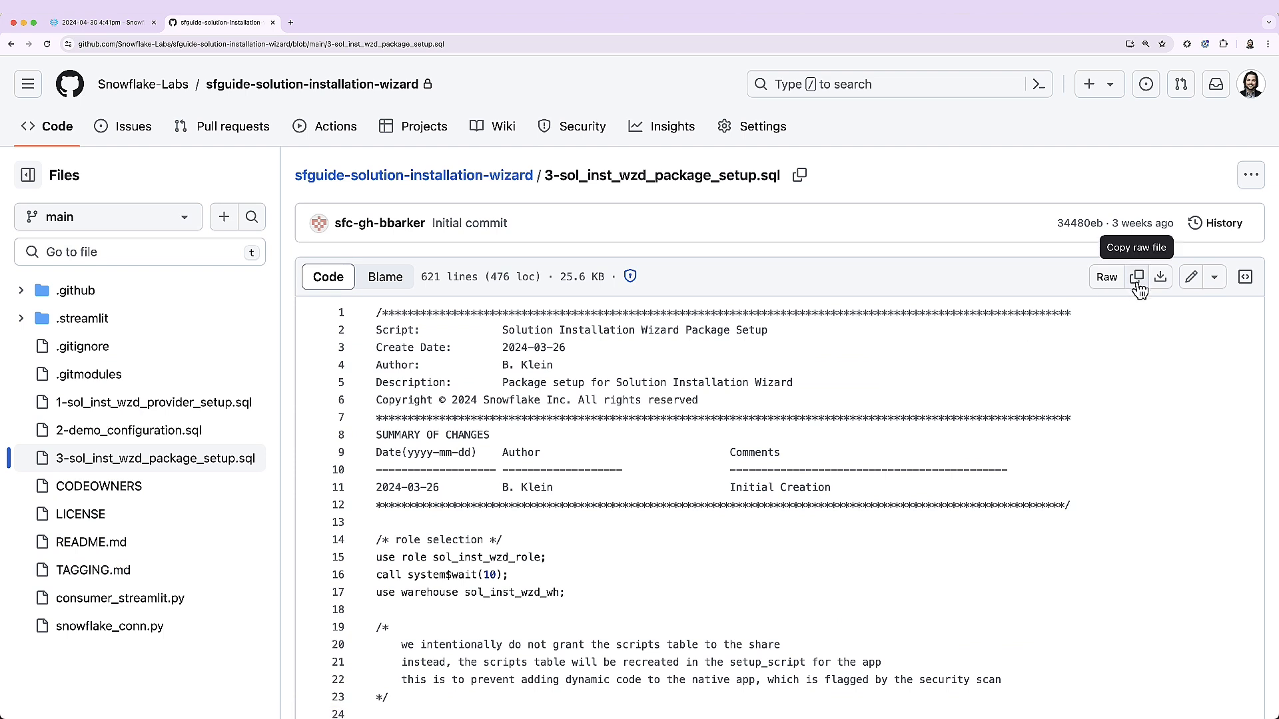
Replace the Snowflake worksheet's code with the copied package setup script and run the whole script.
click(121, 27)
click(872, 318)
key(cmd+a)
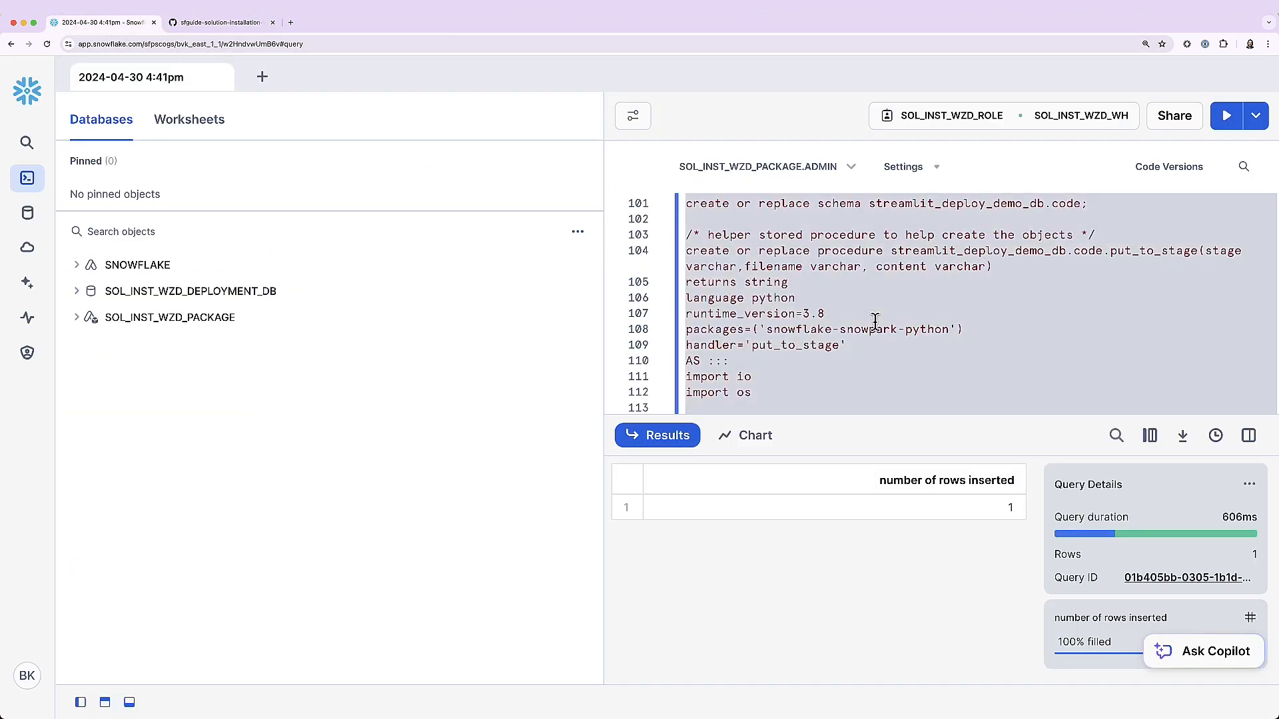
key(cmd+v)
key(cmd+a)
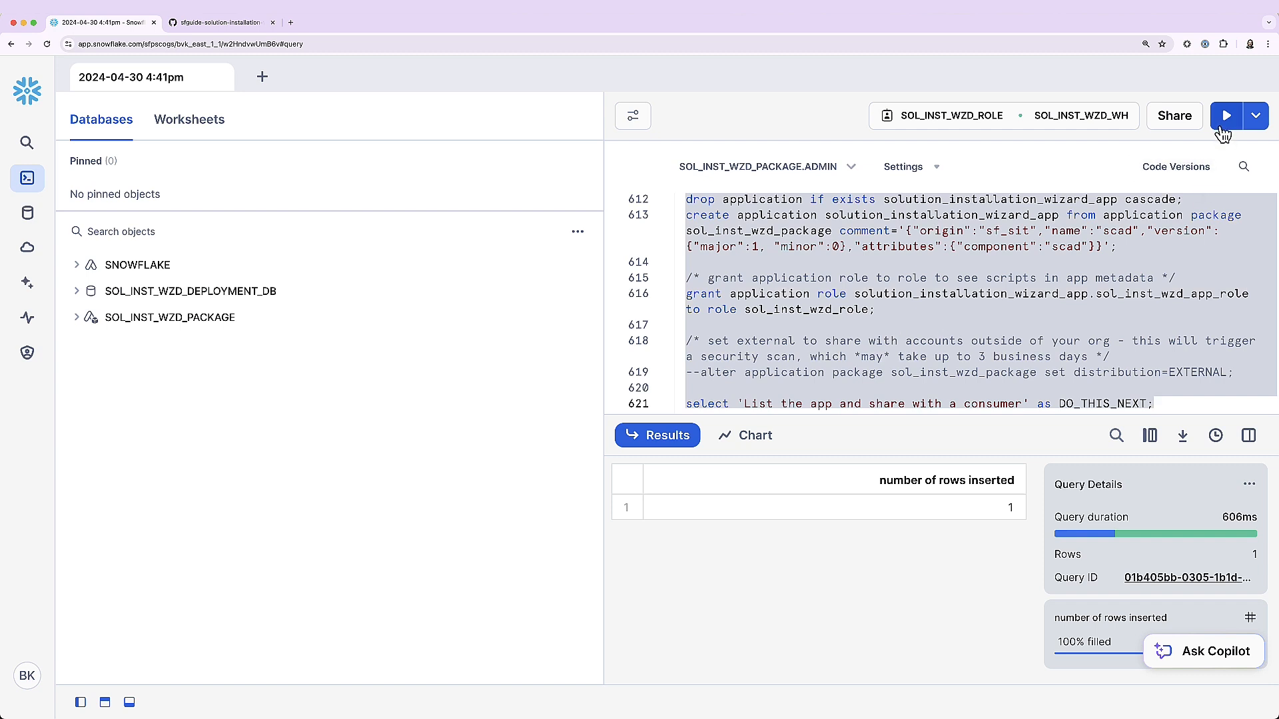
click(1225, 125)
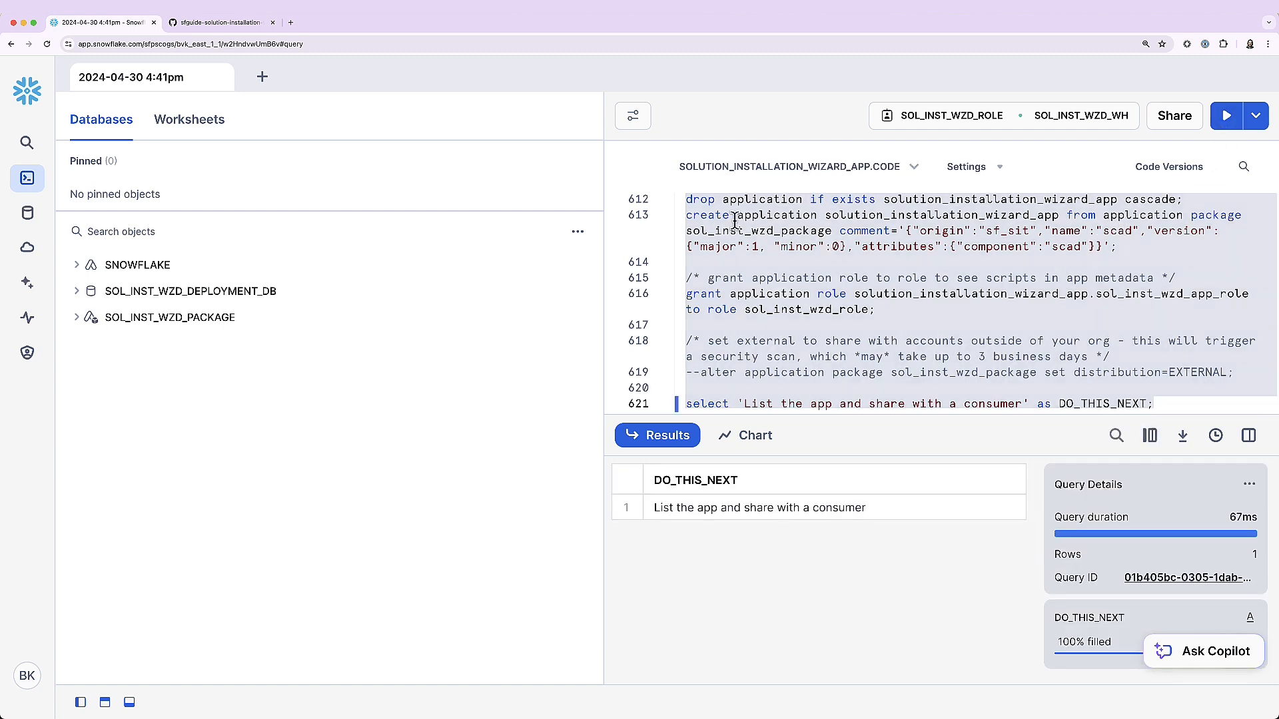
Open the installed apps list and switch the active role to SOL_INST_WZD_ROLE.
mouse_move(18, 262)
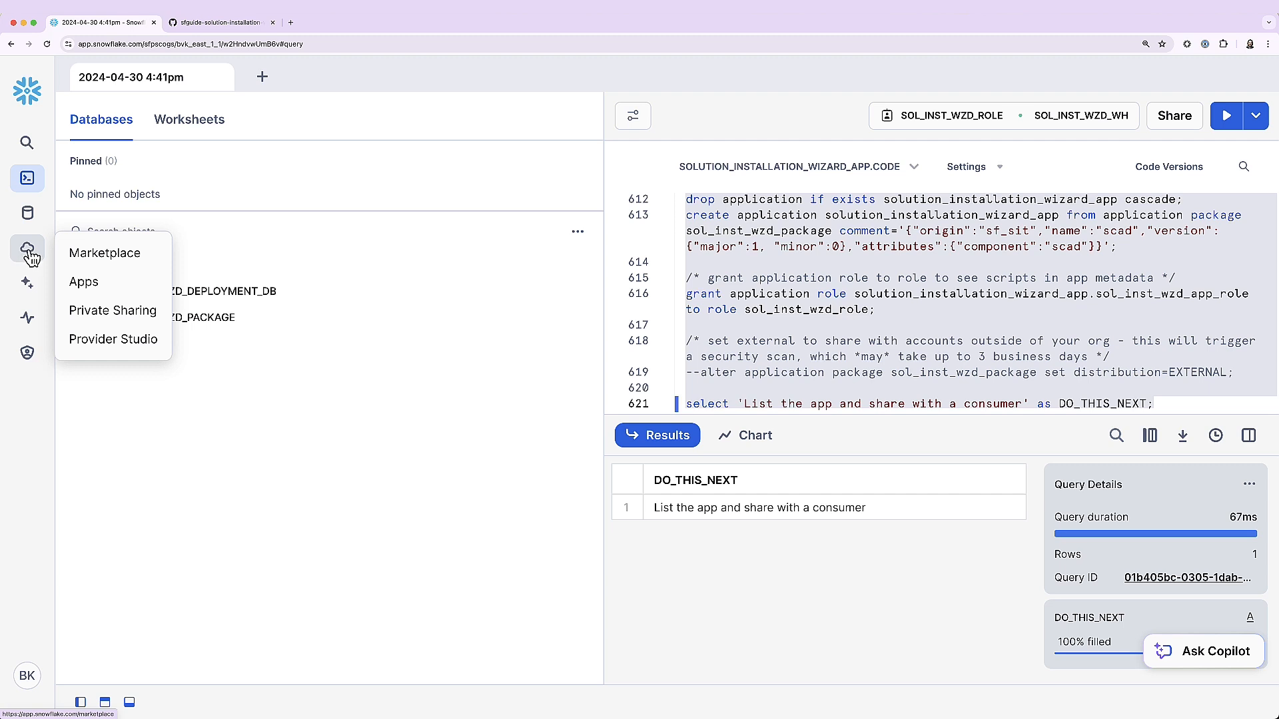
click(87, 282)
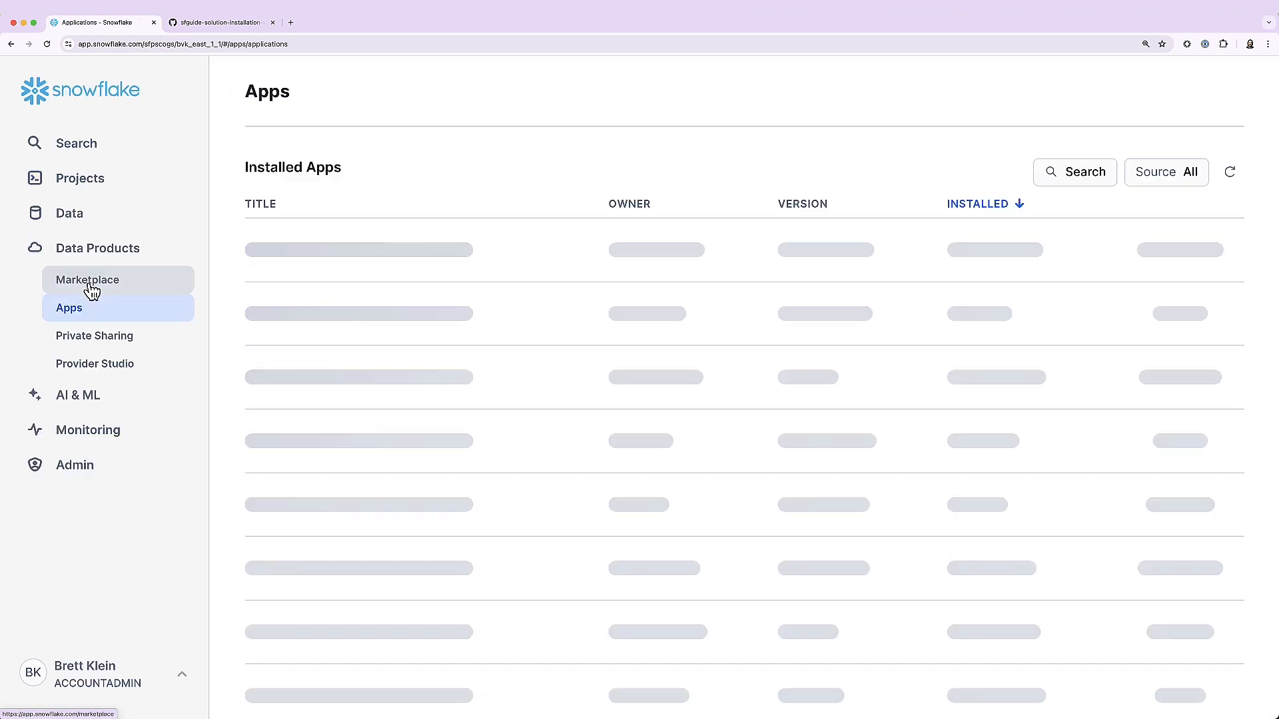
click(164, 672)
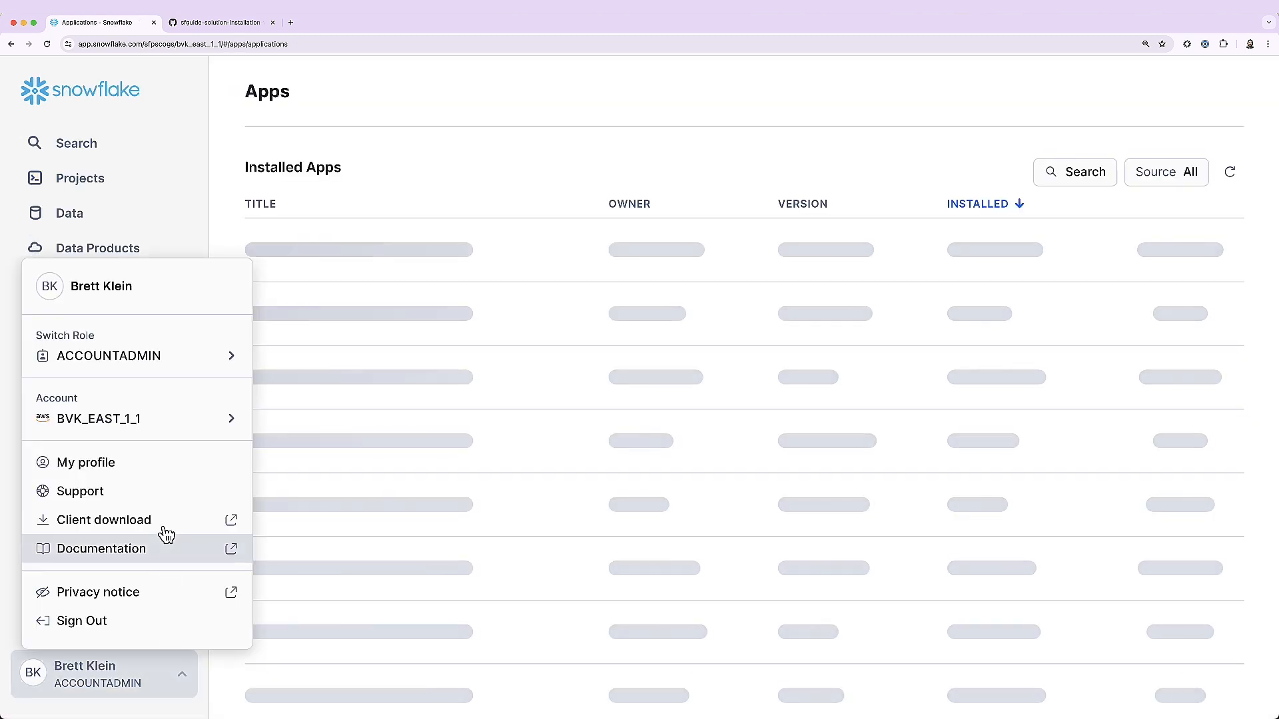
mouse_move(170, 371)
scroll(343, 506, down, 1)
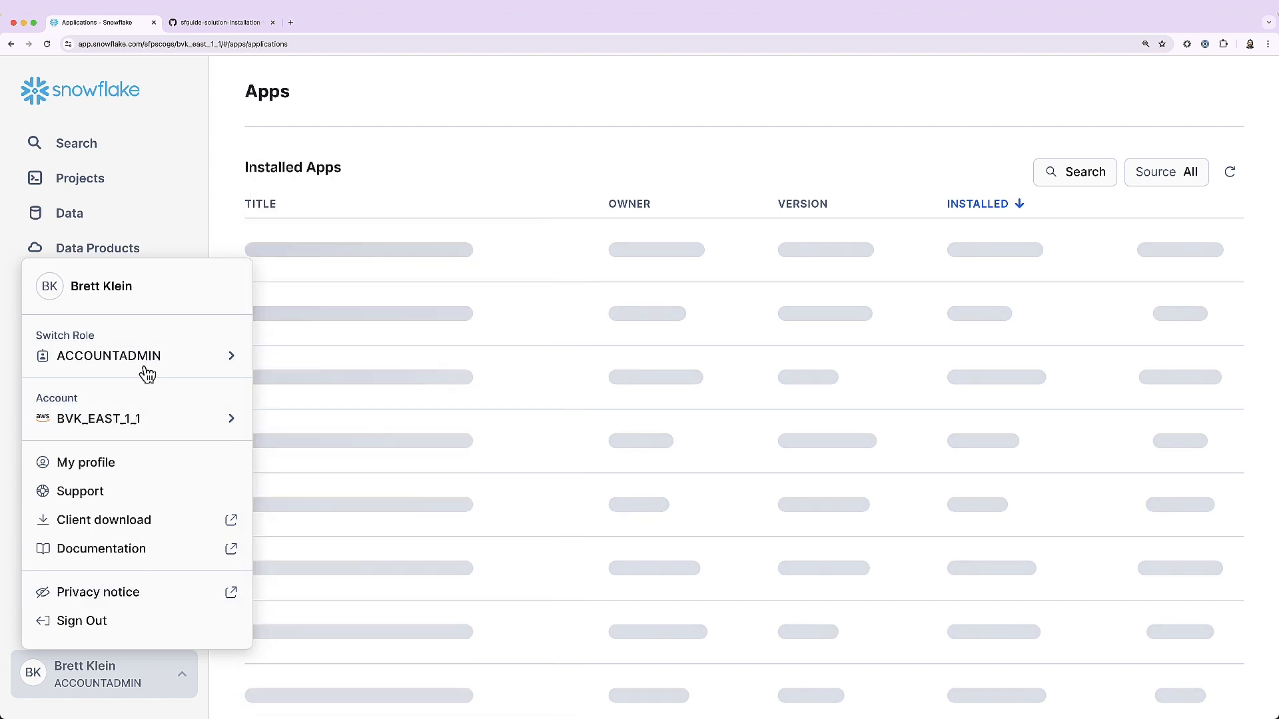
click(366, 654)
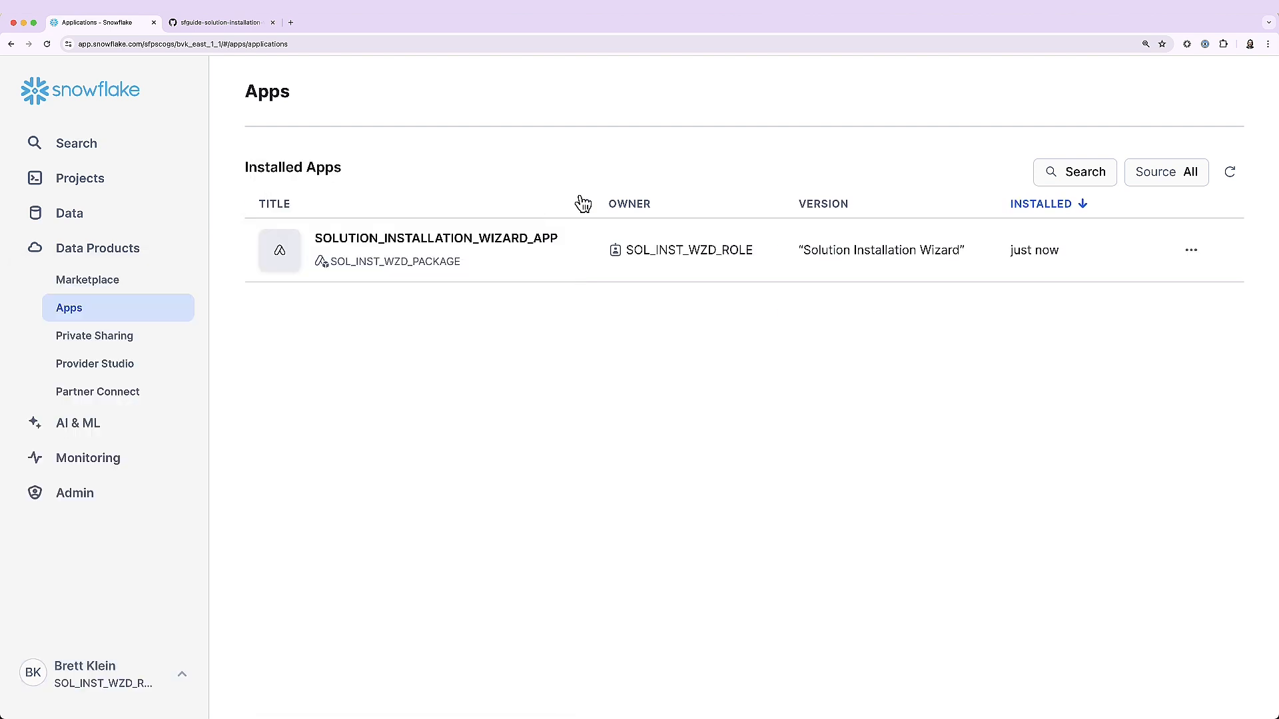
Open SOLUTION_INSTALLATION_WIZARD_APP and select XSMALL_WH as its warehouse.
click(494, 256)
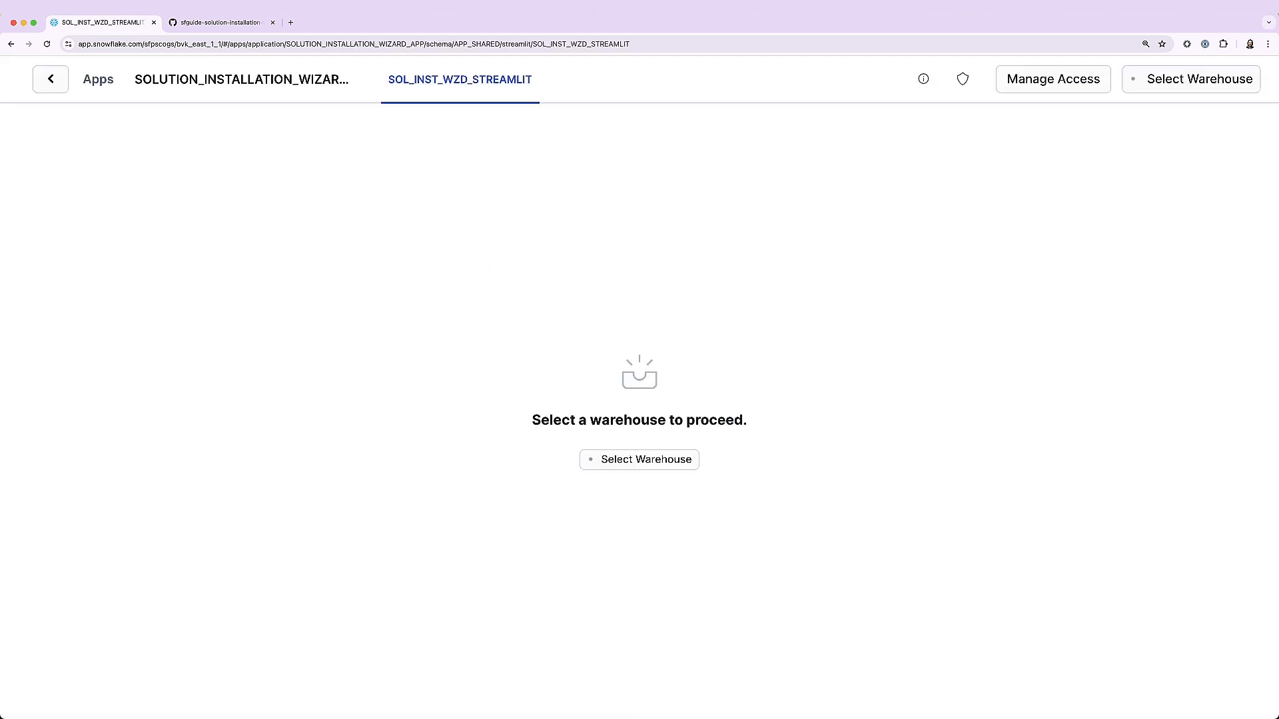
click(630, 465)
click(580, 546)
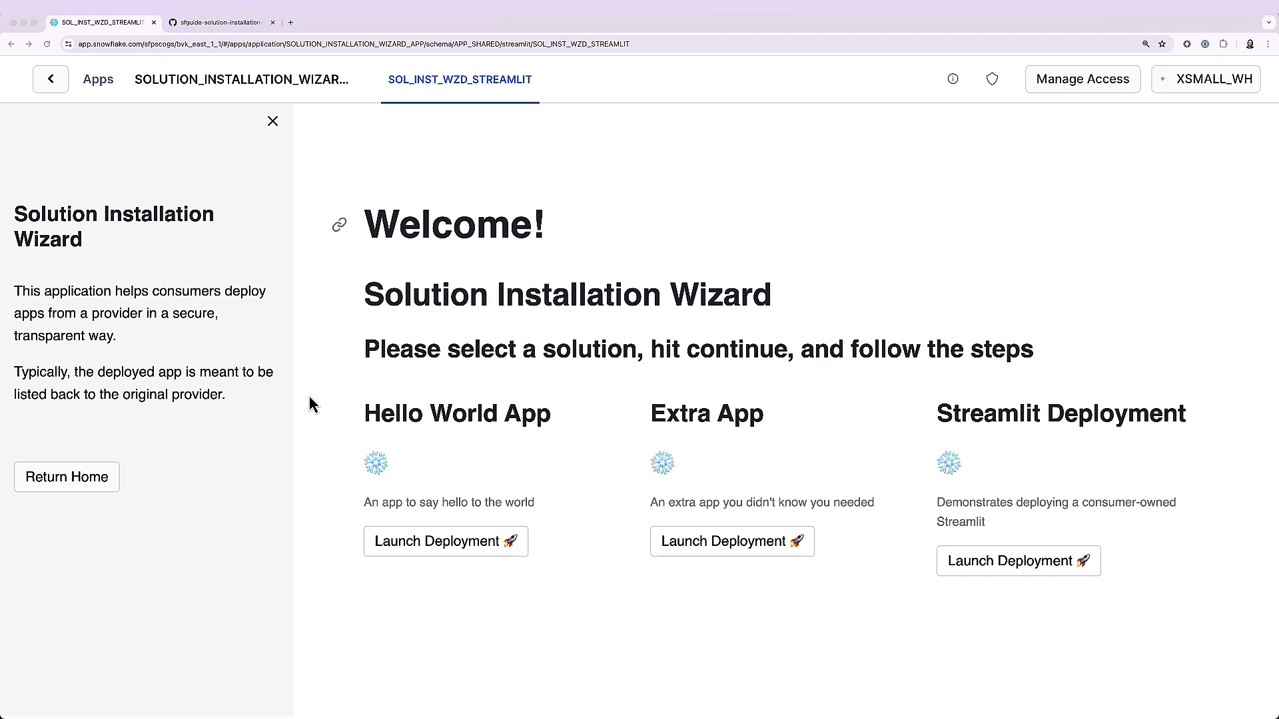
Launch the Hello World App deployment and proceed past the wizard's Step 1 - App Setup.
click(441, 552)
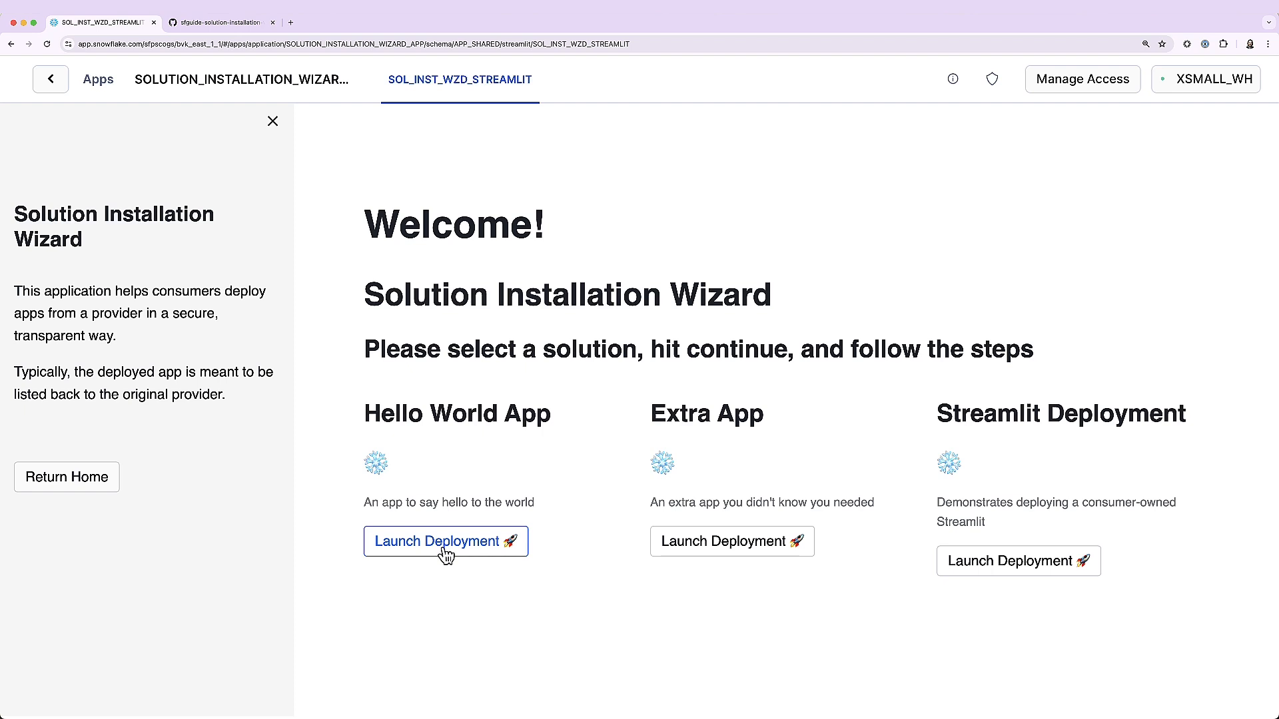
click(445, 554)
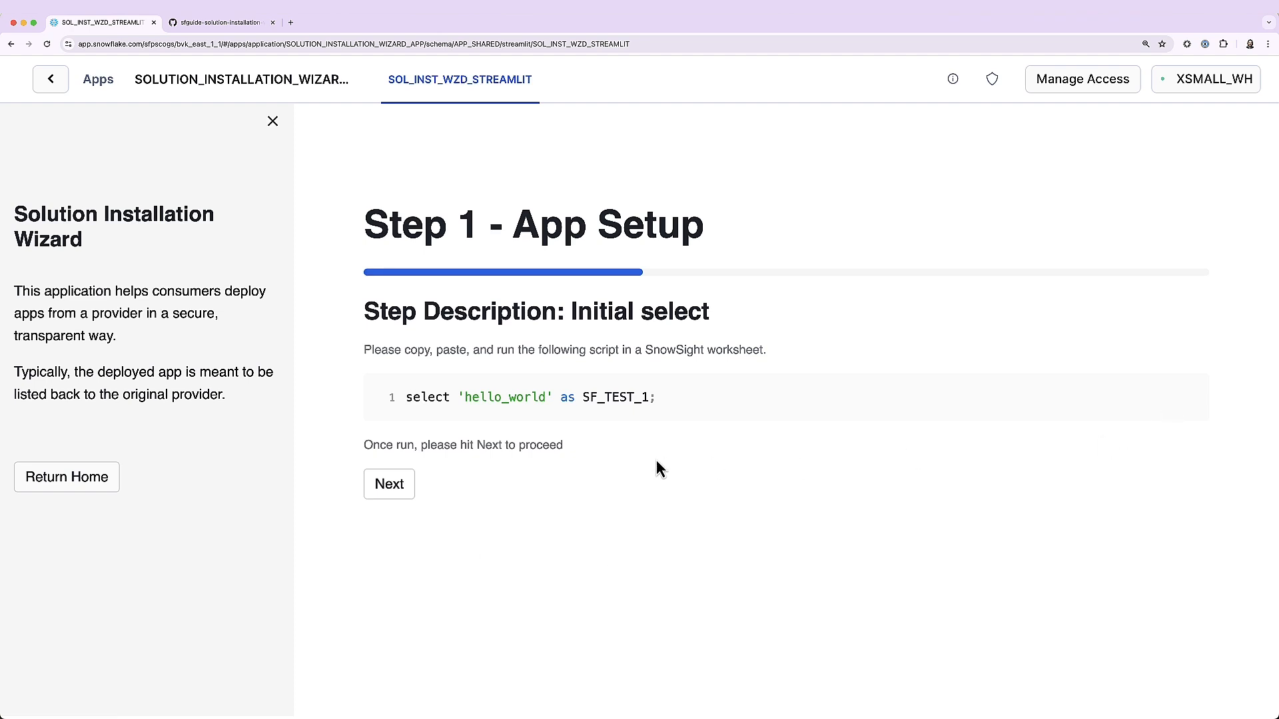
click(395, 490)
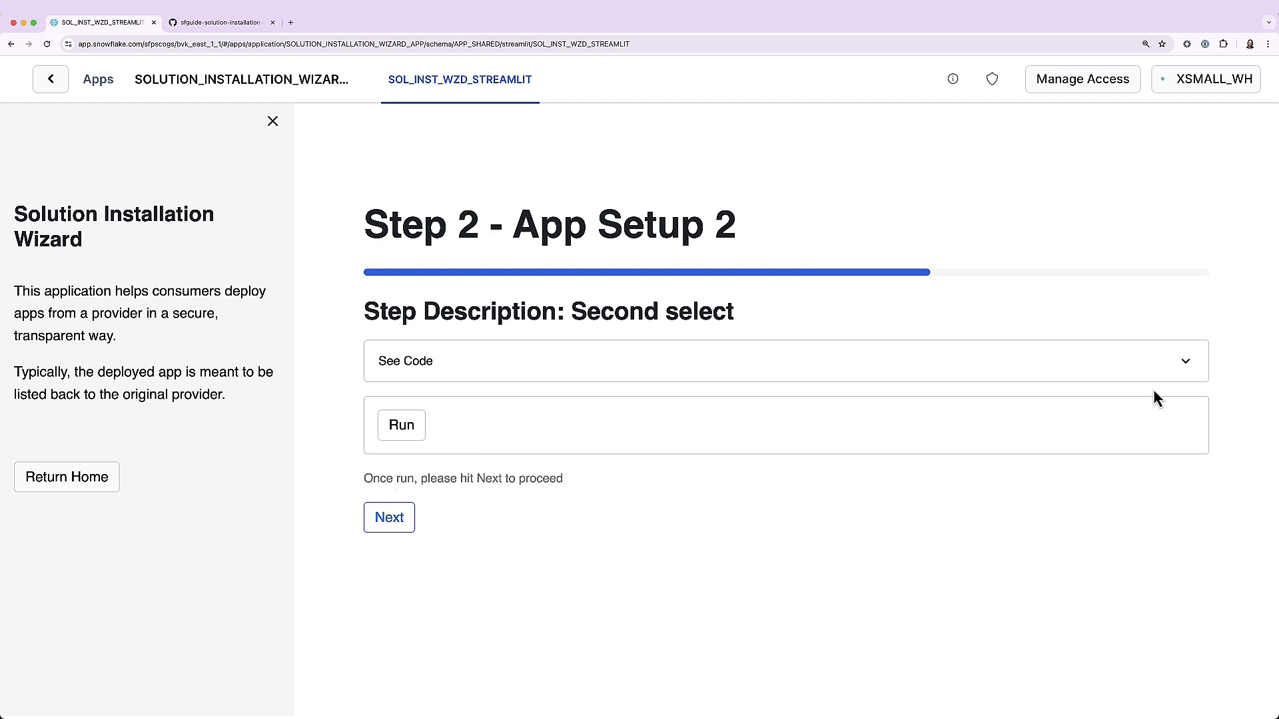
Show the code of Step 2 - App Setup 2, run its script and proceed to the following wizard step.
click(1186, 363)
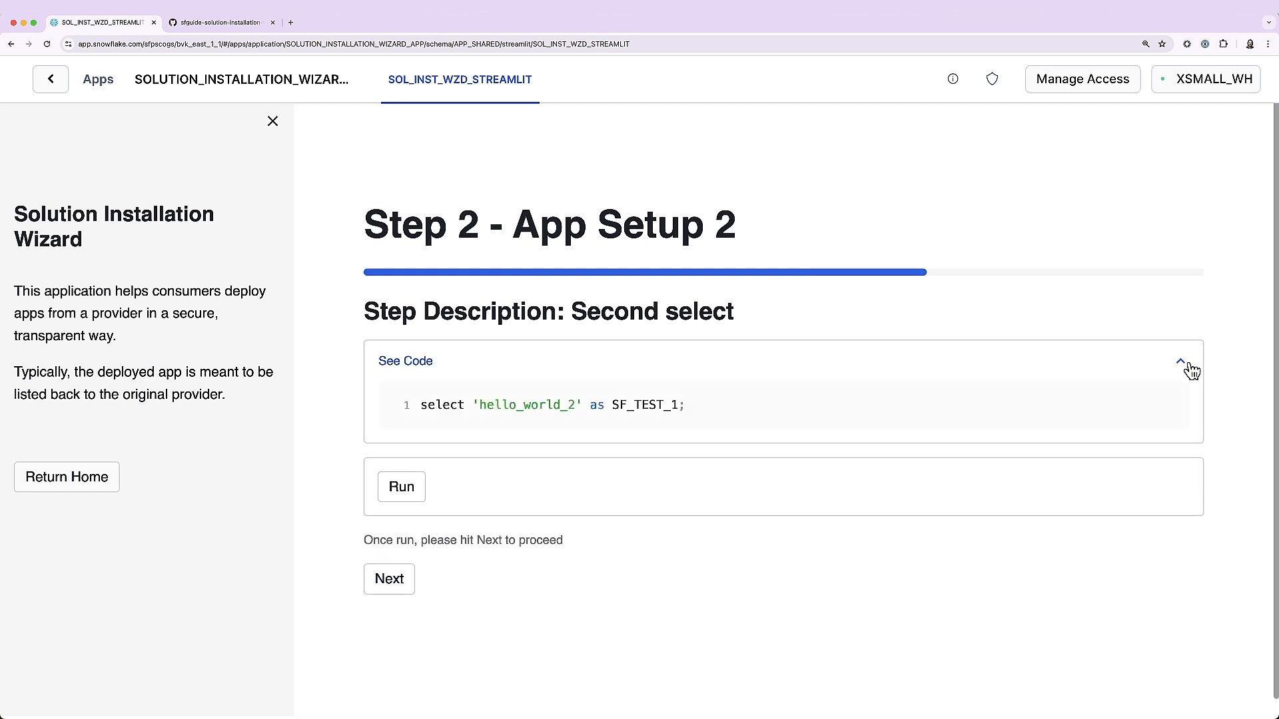
click(422, 489)
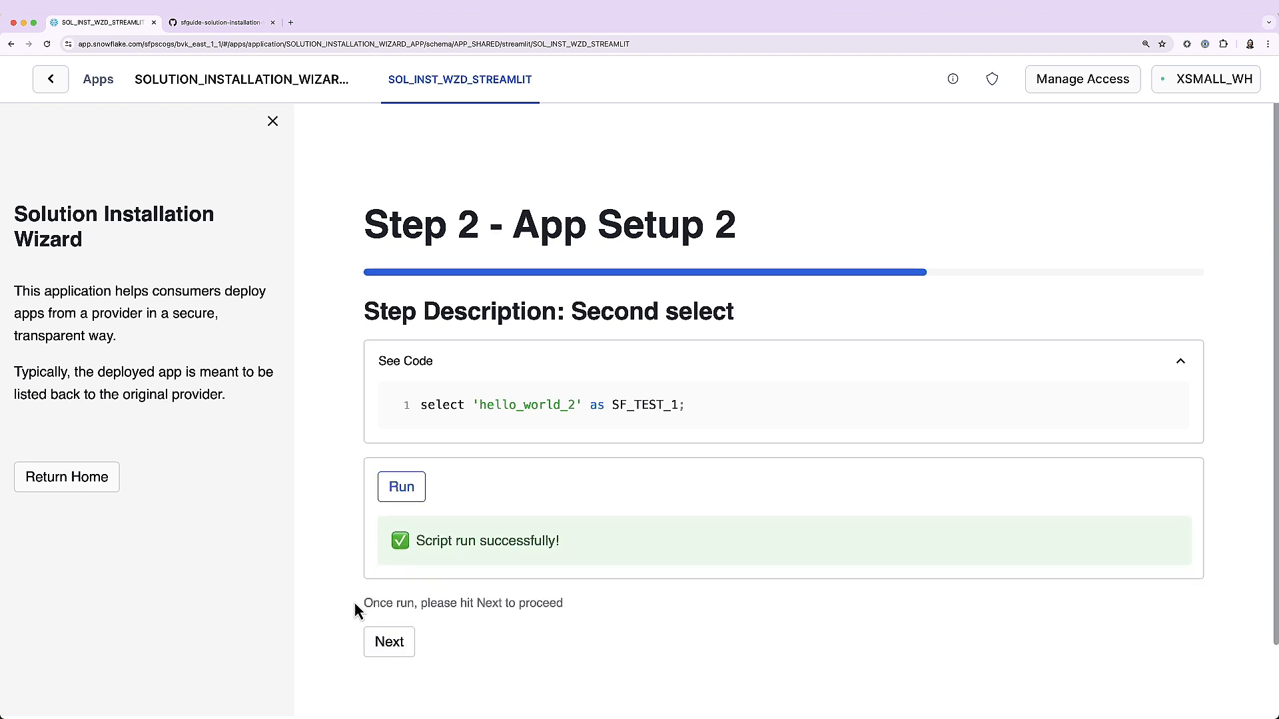
click(413, 658)
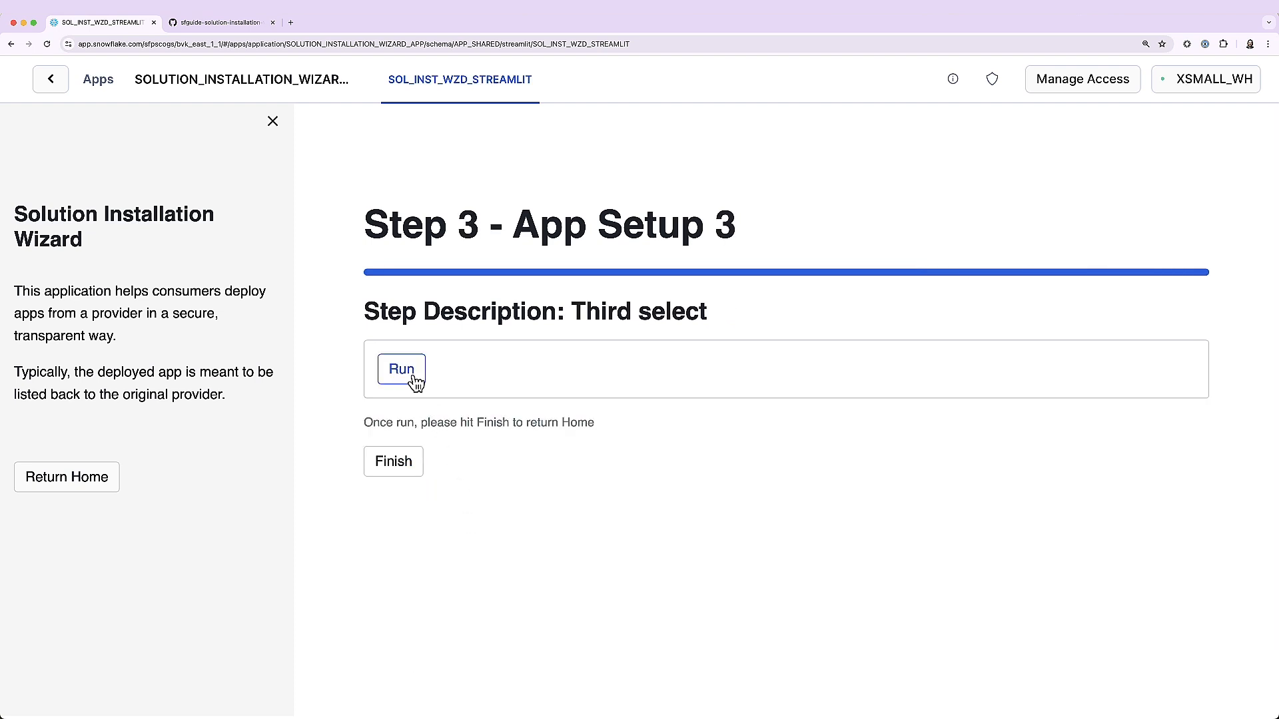
Run the Step 3 - App Setup 3 script and finish the workflow to return to the wizard's home page.
click(402, 370)
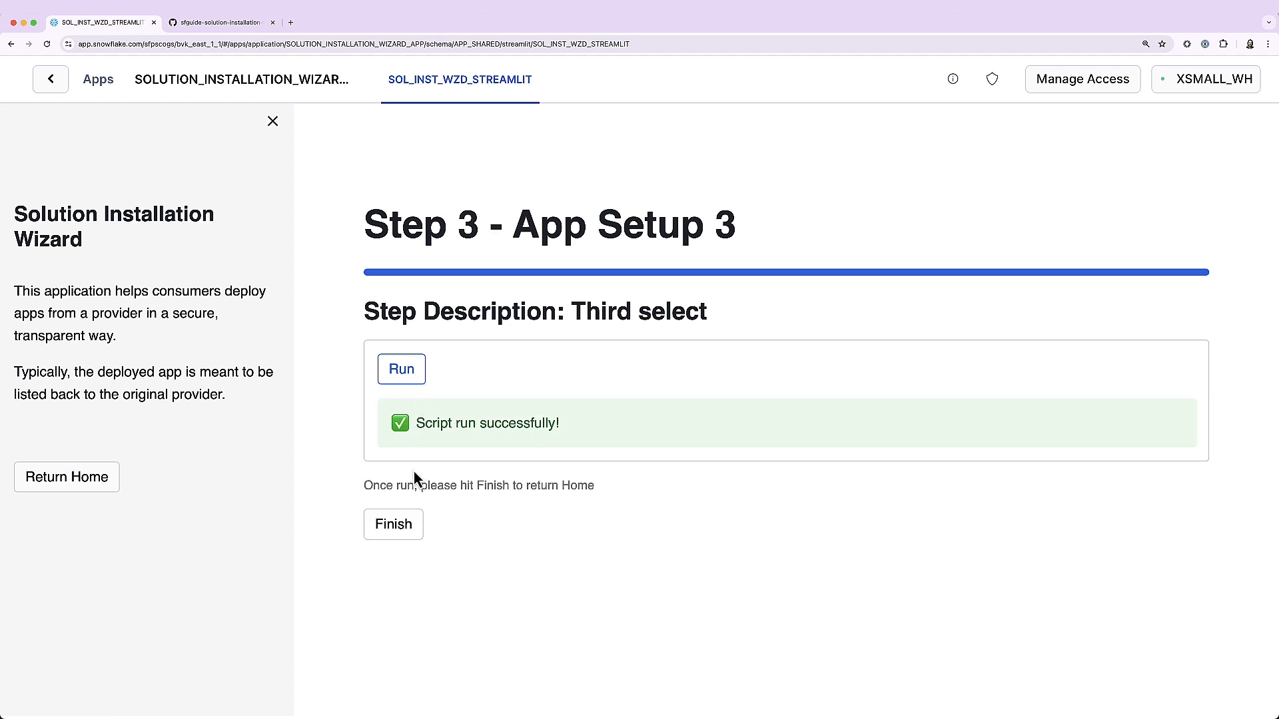
click(408, 527)
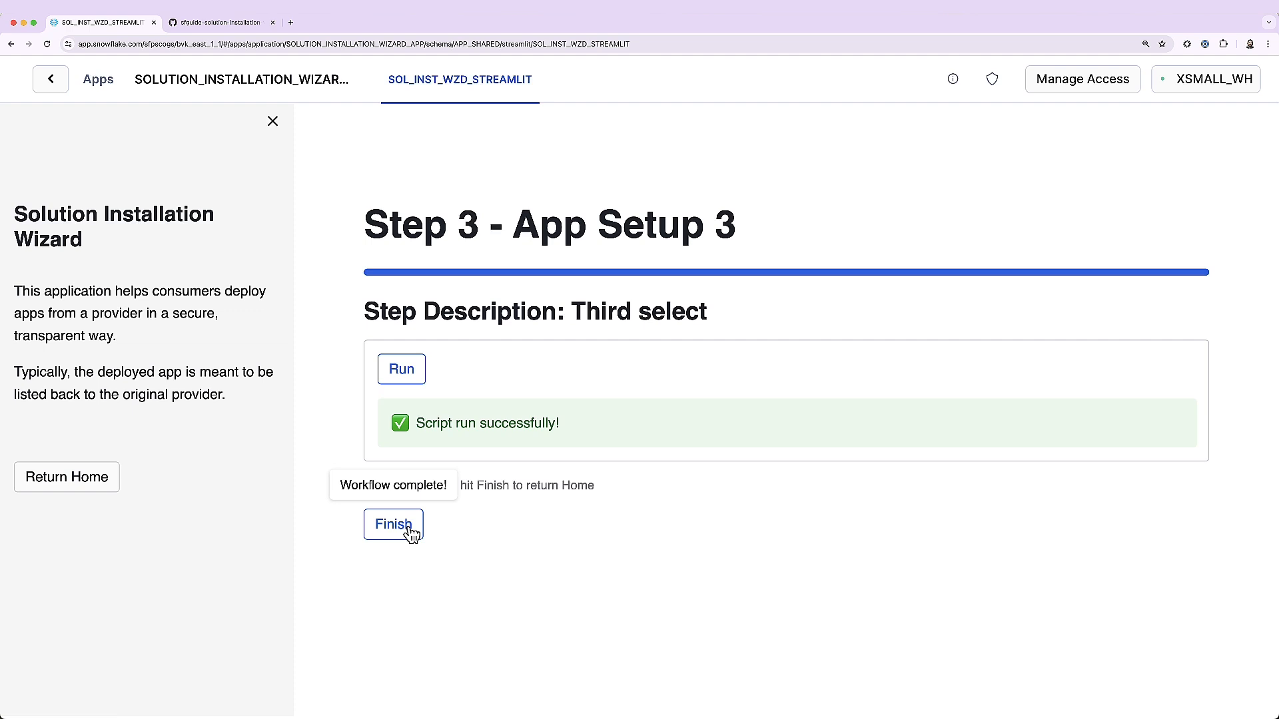
click(410, 532)
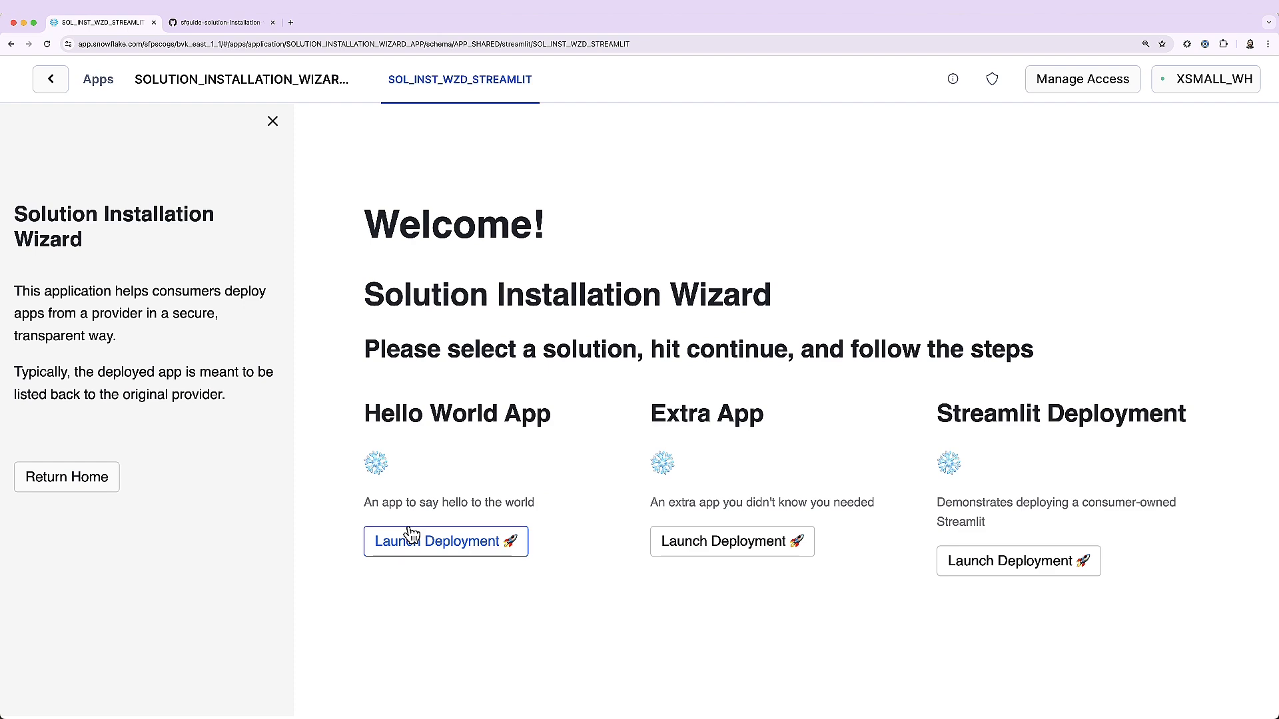
Leave the wizard app, open the databases list and switch the active role to SOL_INST_WZD_ROLE.
click(52, 80)
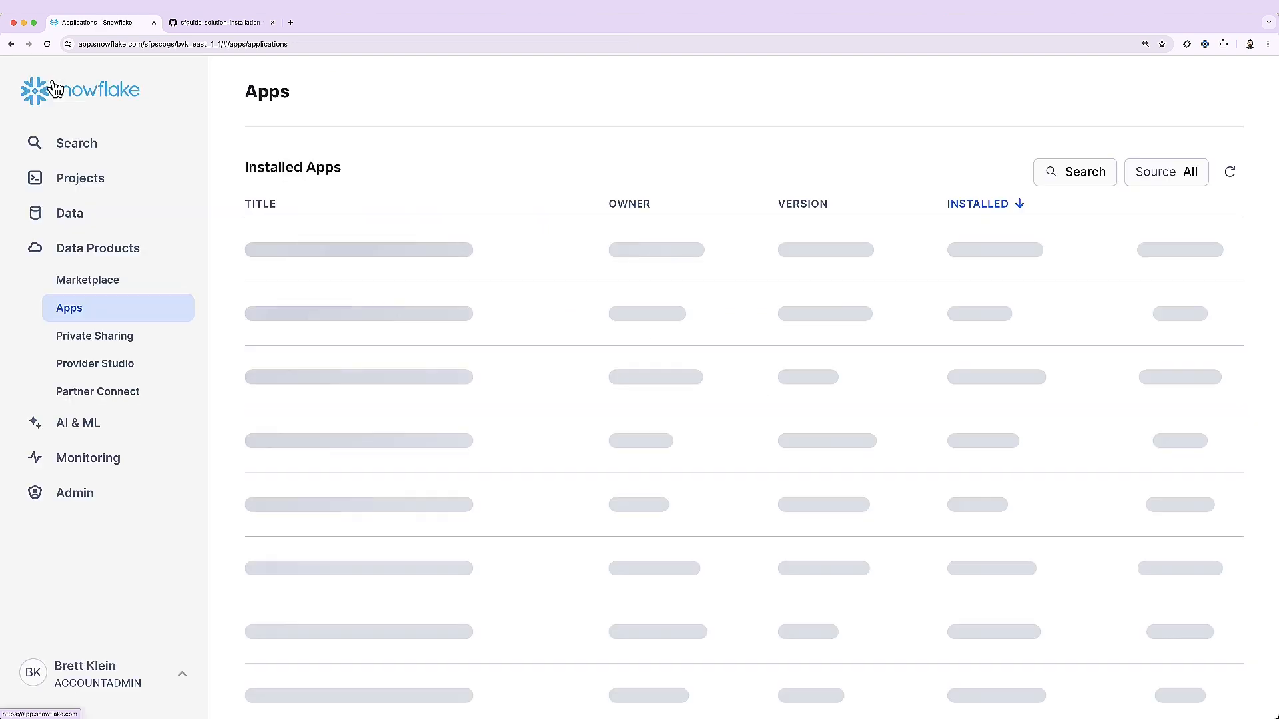
click(118, 223)
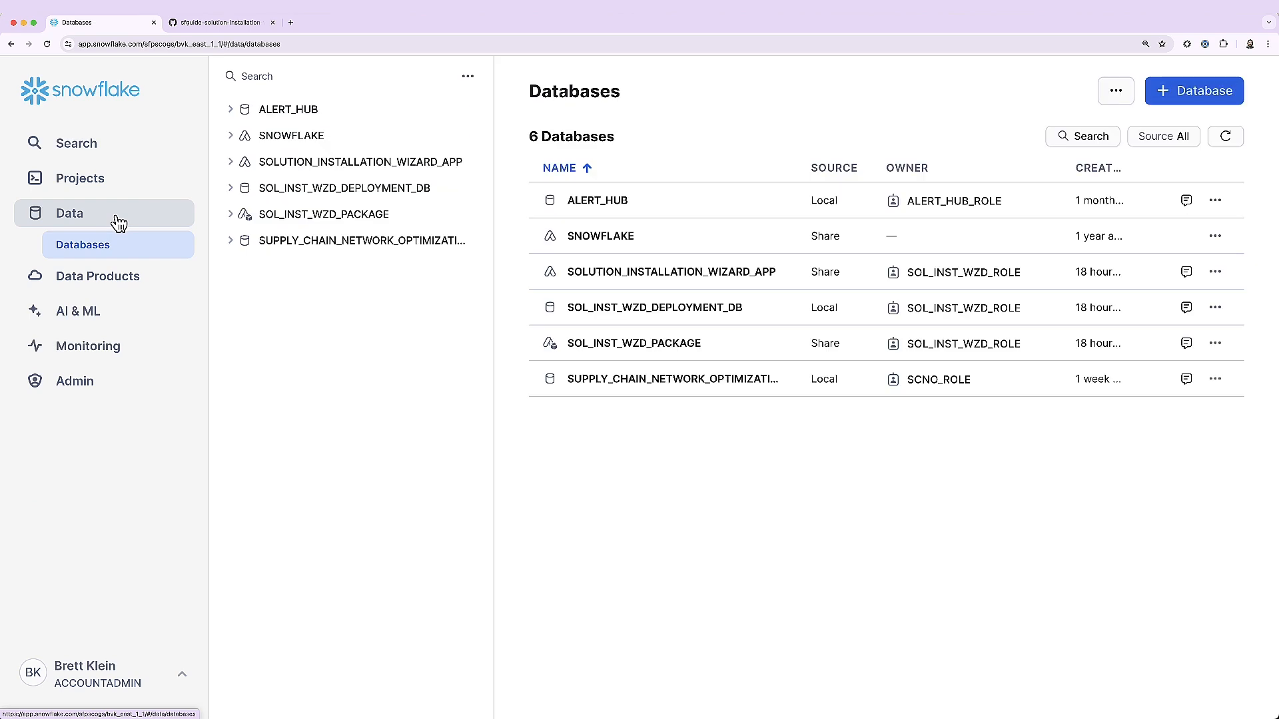
click(164, 678)
mouse_move(175, 288)
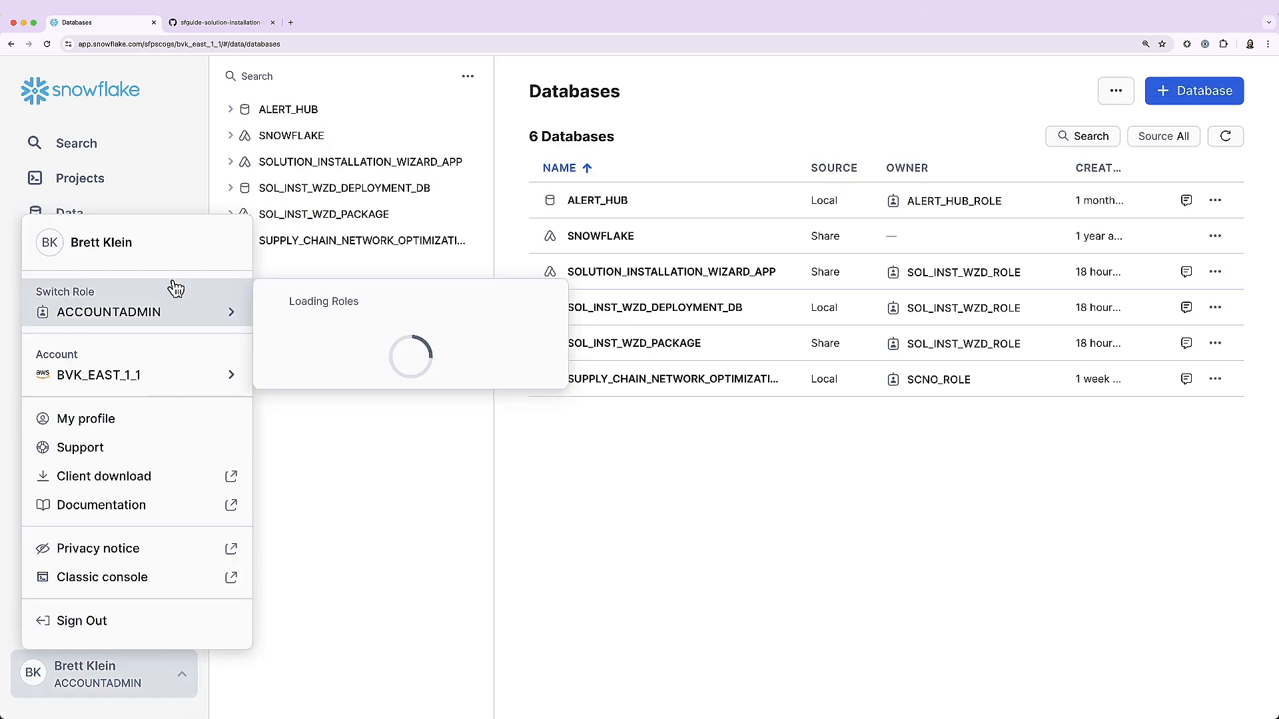
click(357, 656)
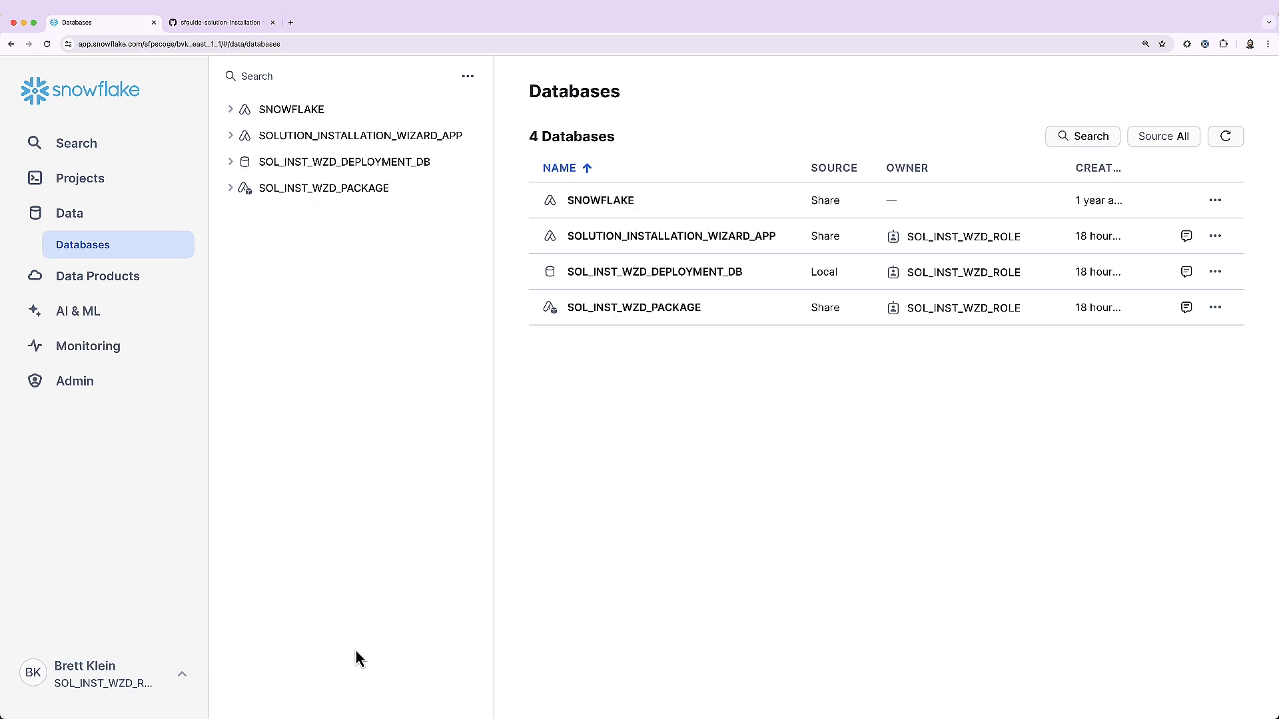
Open the data preview page of the PLACEHOLDER_DEFINITION table in the ADMIN schema of SOL_INST_WZD_PACKAGE.
click(391, 193)
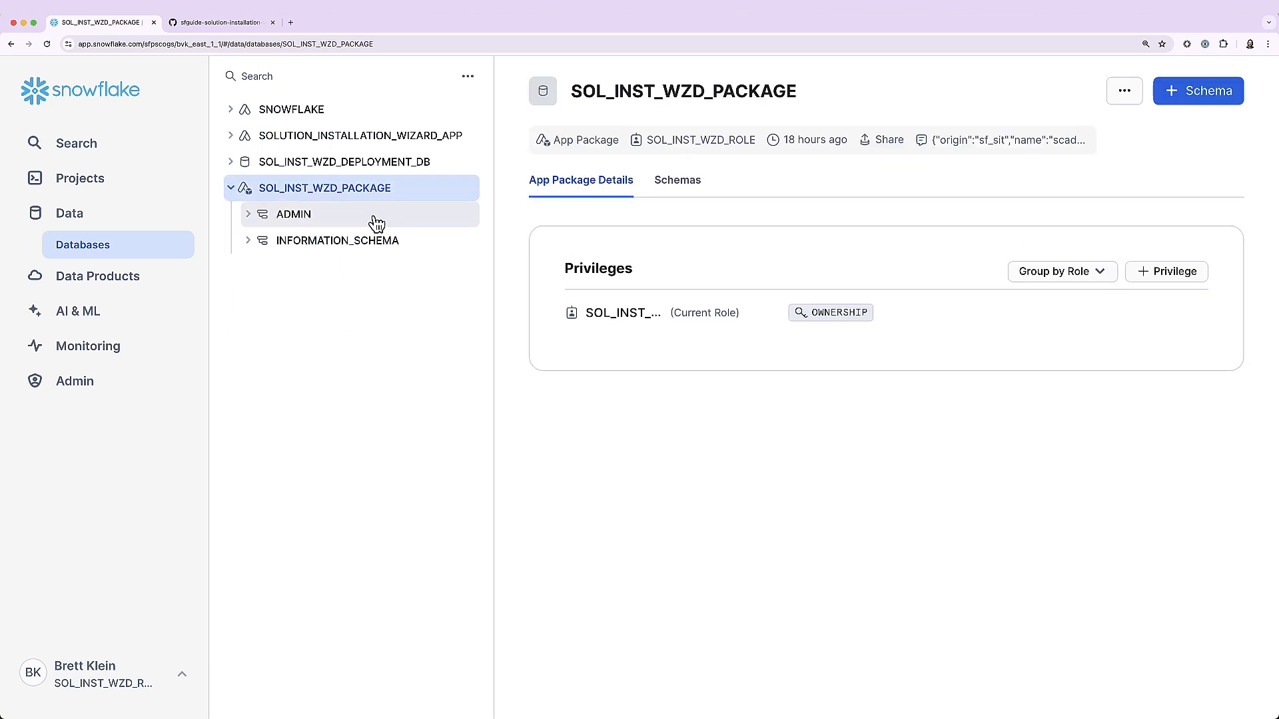
click(375, 221)
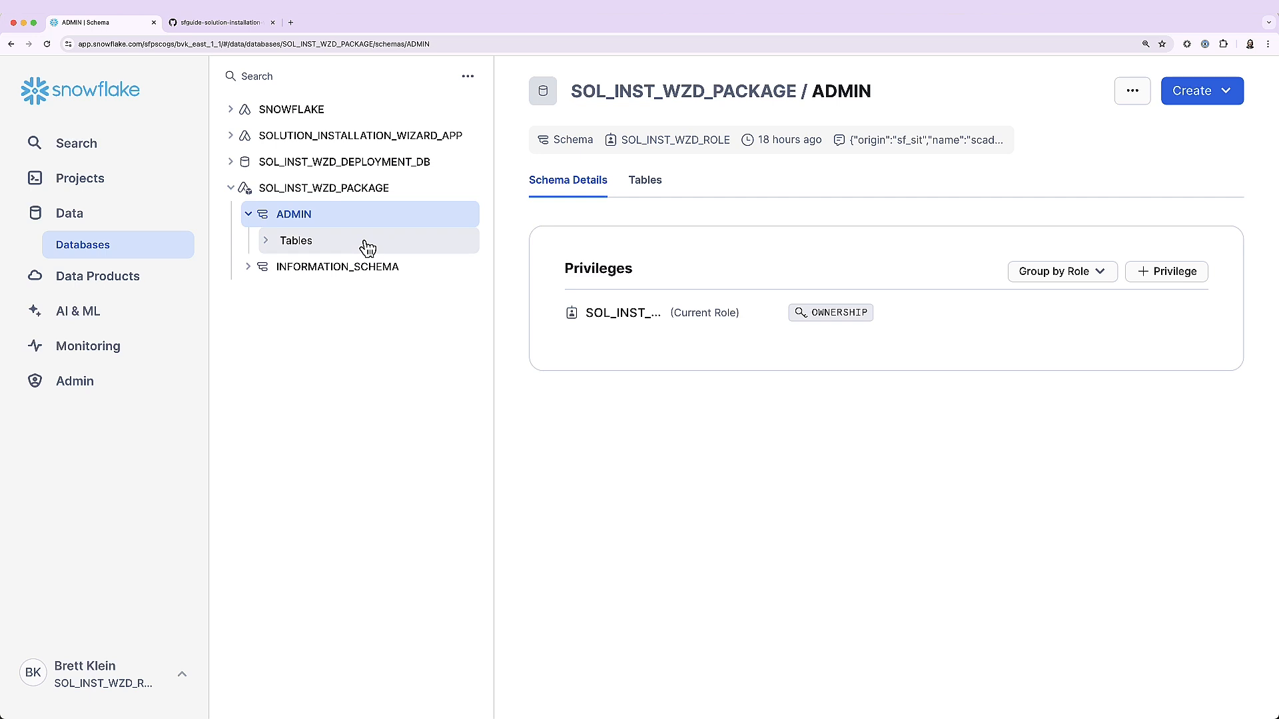
click(367, 248)
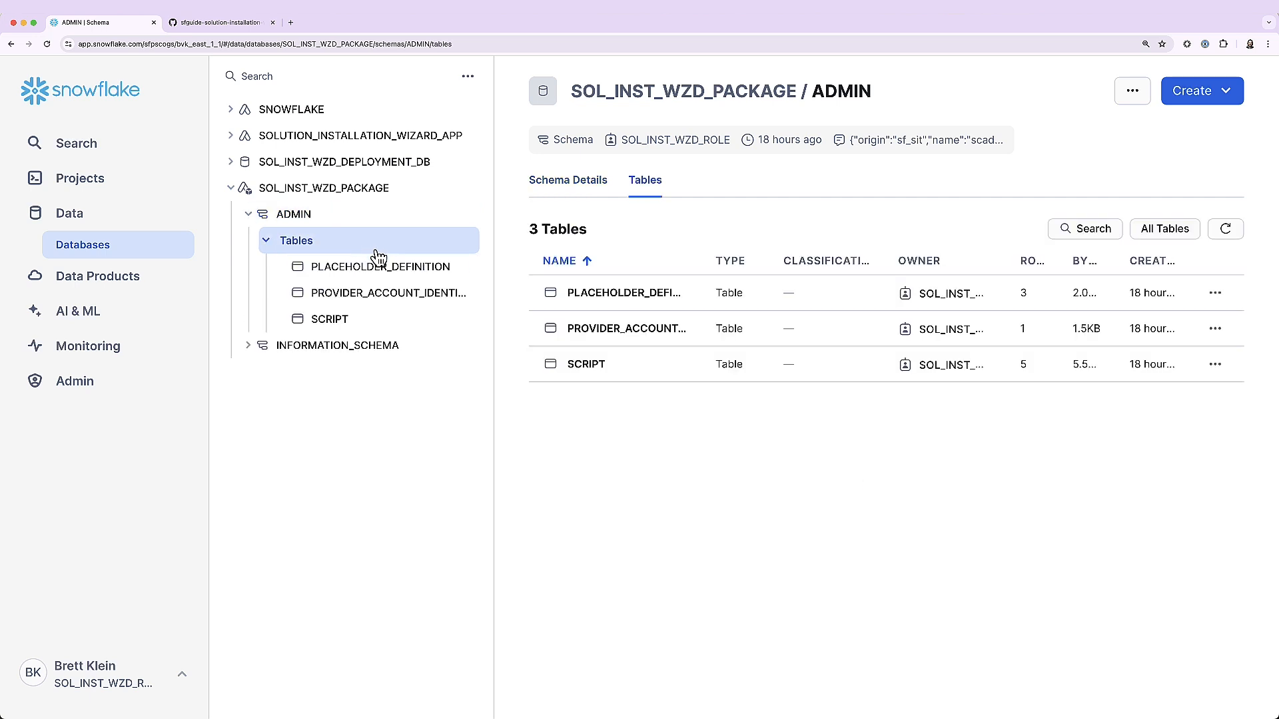
click(386, 273)
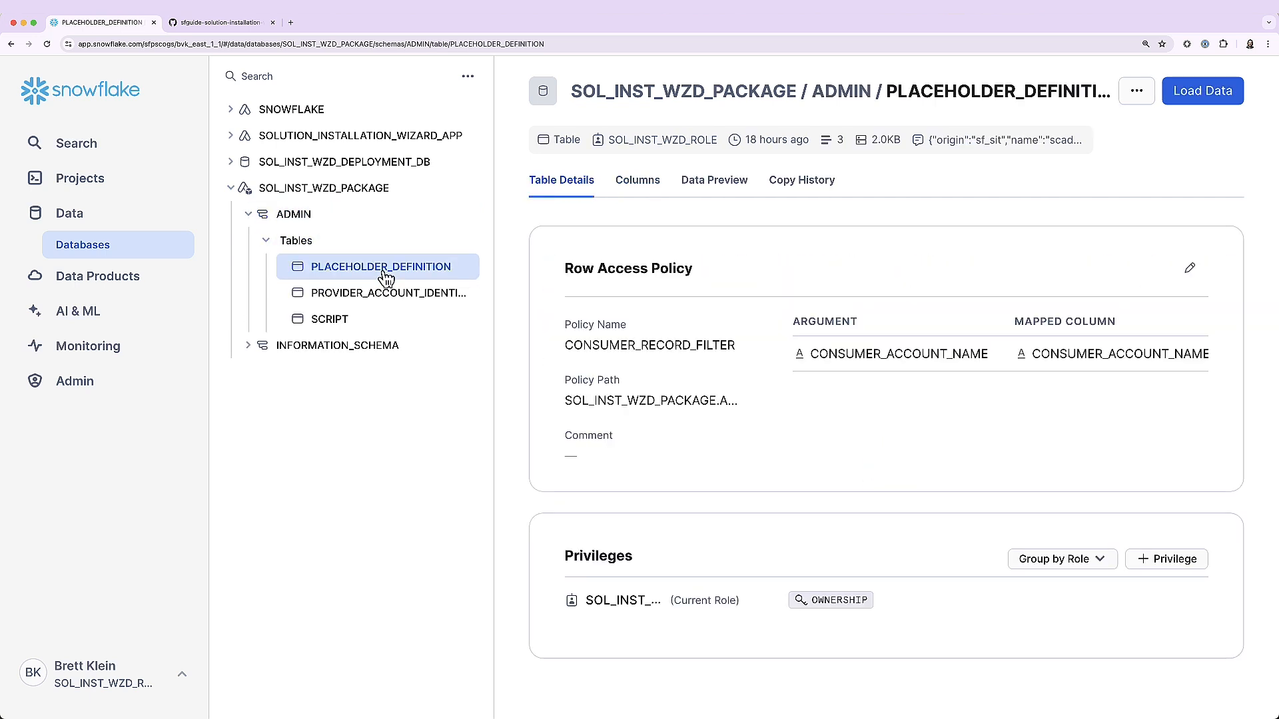
click(724, 195)
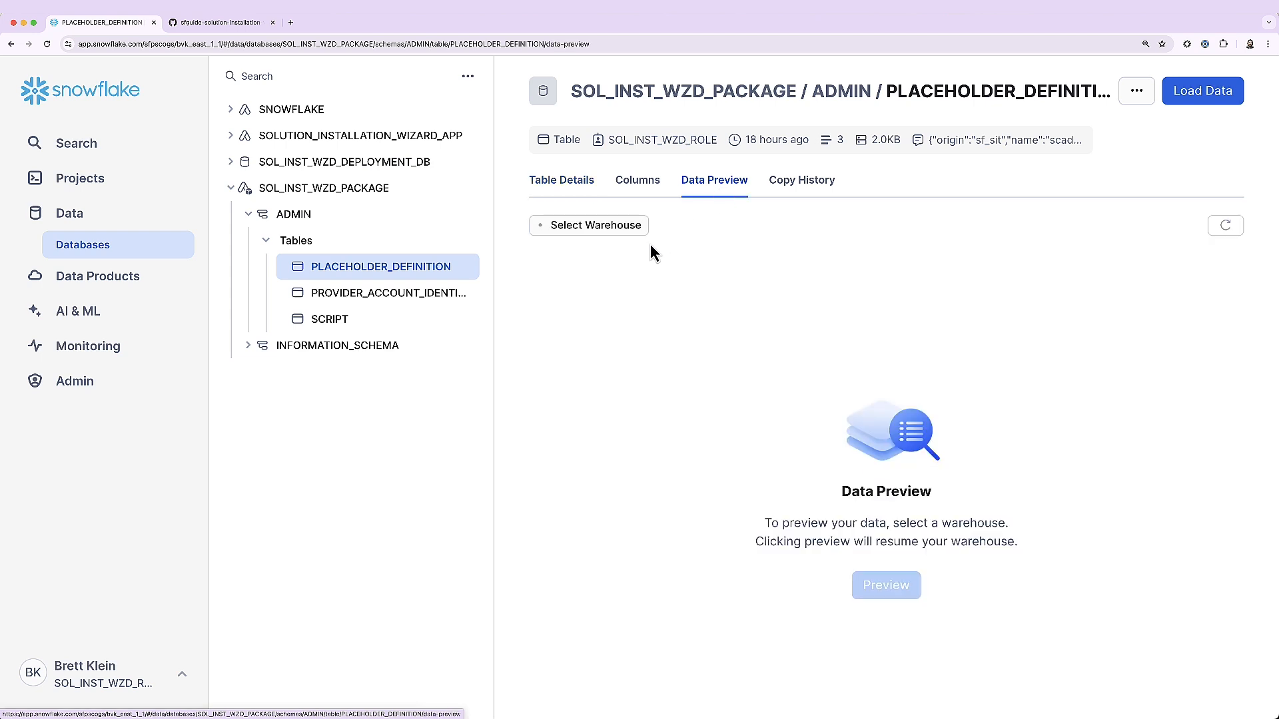
Preview the PLACEHOLDER_DEFINITION rows using the SOL_INST_WZD_WH warehouse and examine the columns through REPLACEMENT_VALUE.
click(636, 229)
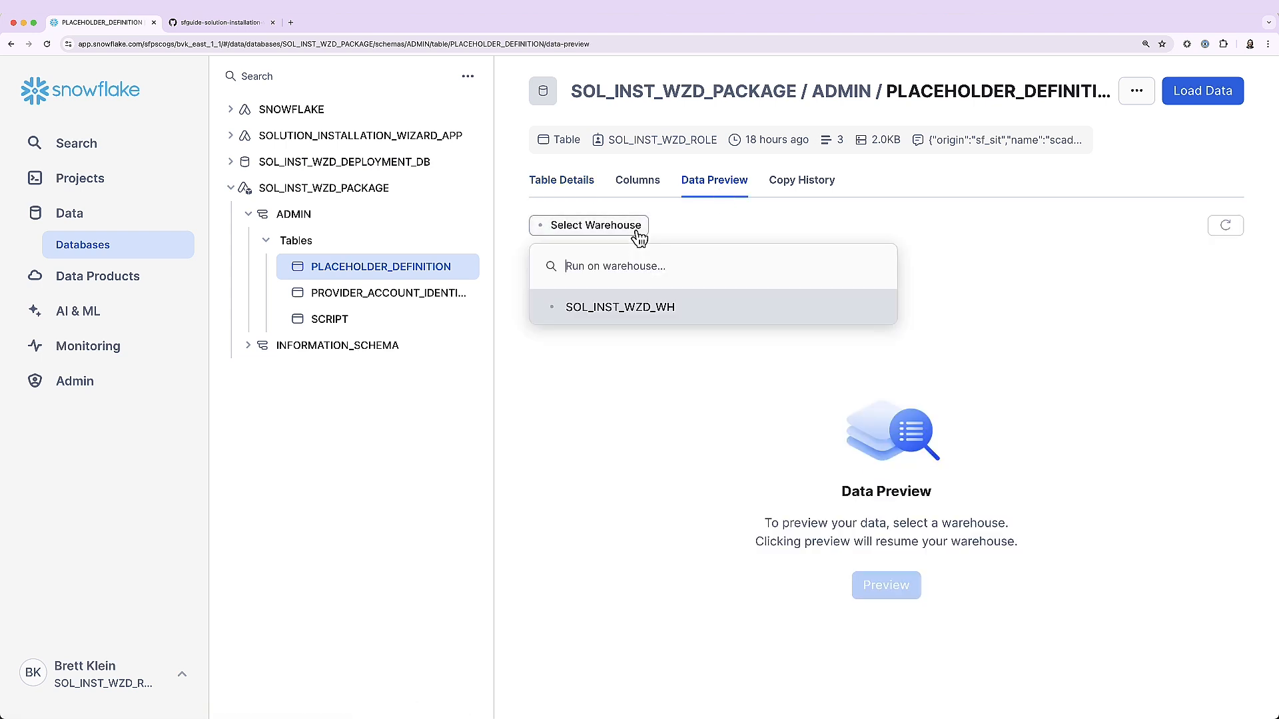
click(650, 313)
click(875, 591)
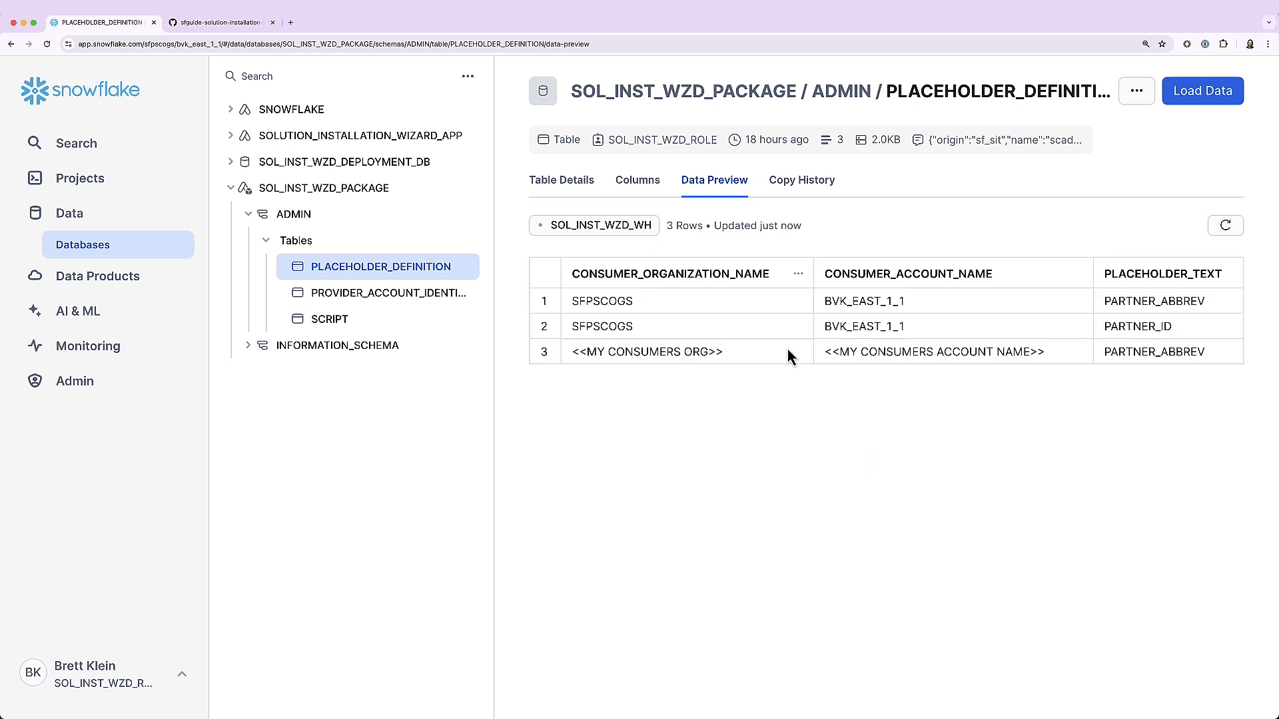
scroll(892, 296, right, 5)
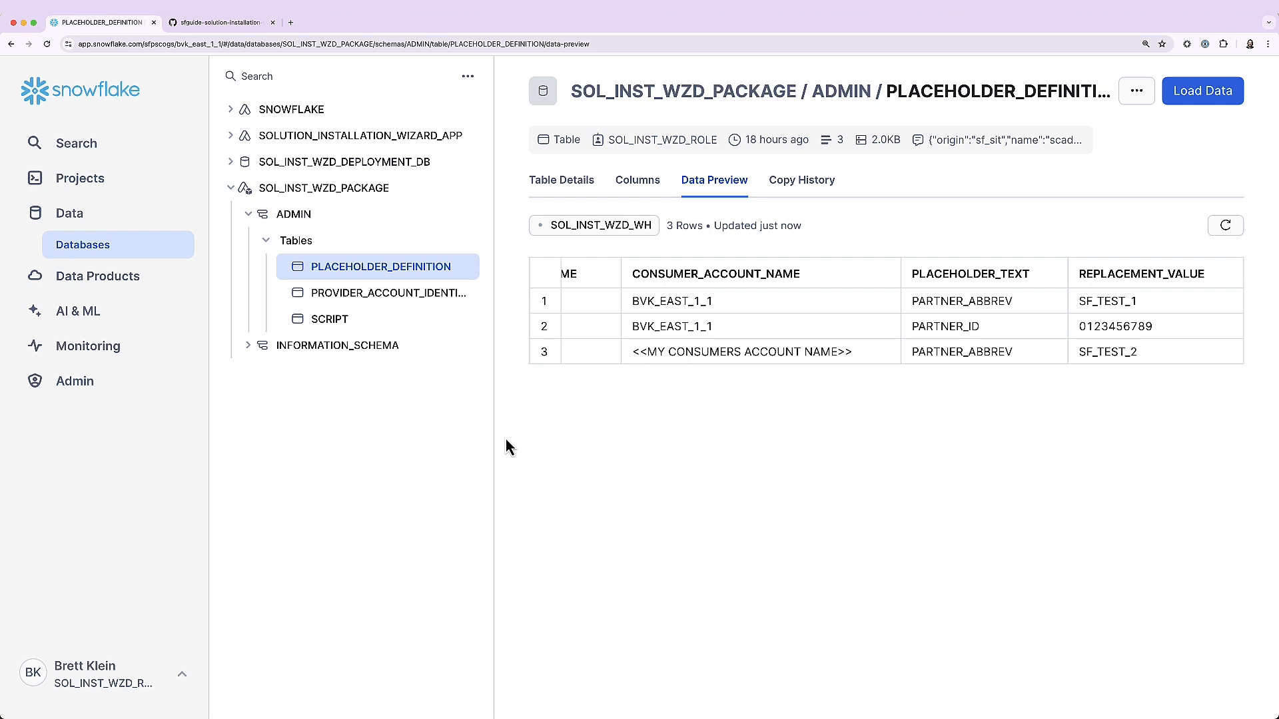
Preview the data of the PROVIDER_ACCOUNT_IDENTIFIER table in the ADMIN schema.
click(443, 297)
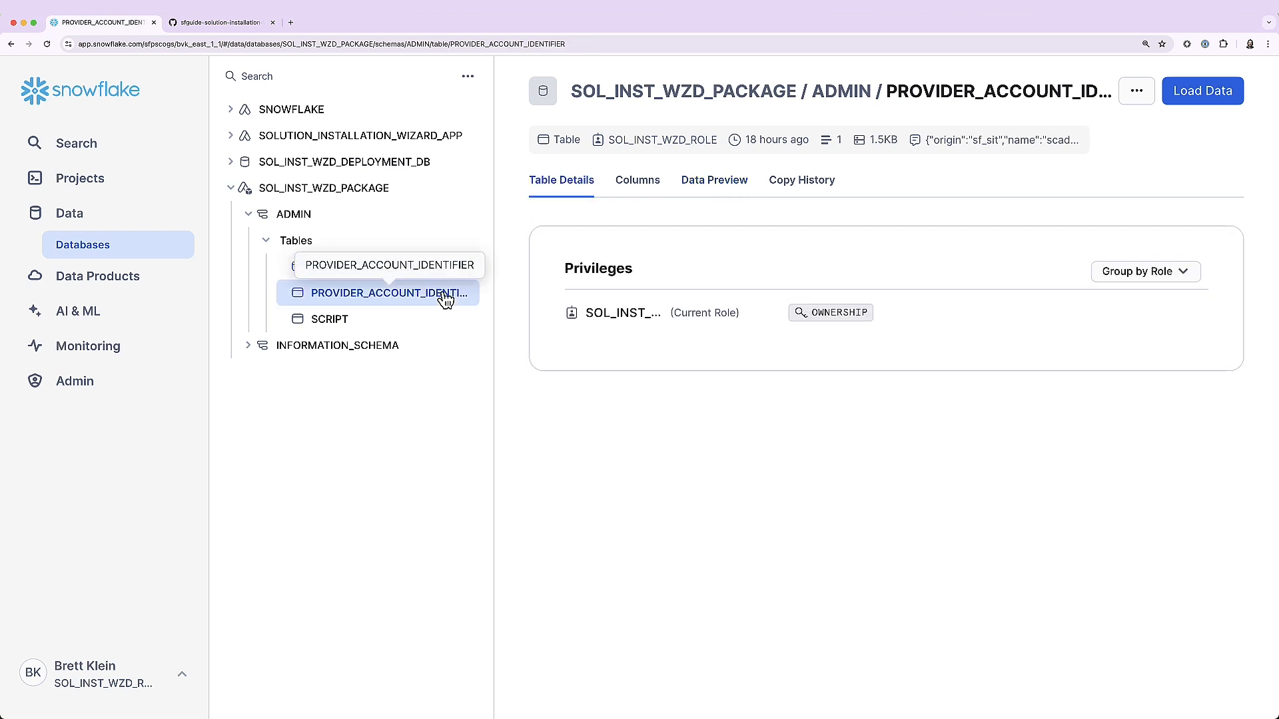
click(710, 195)
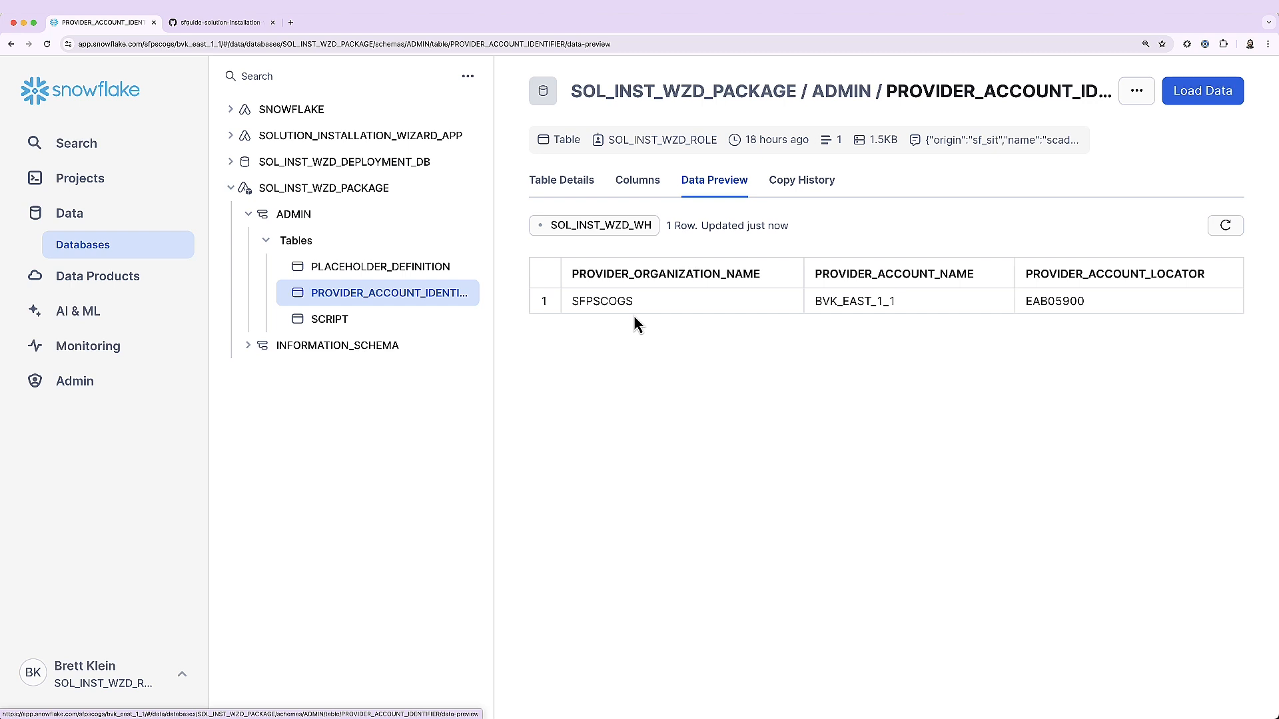
Preview the data of the SCRIPT table in the ADMIN schema and examine its columns from WORKFLOW_NAME through SCRIPT_TEXT.
click(399, 326)
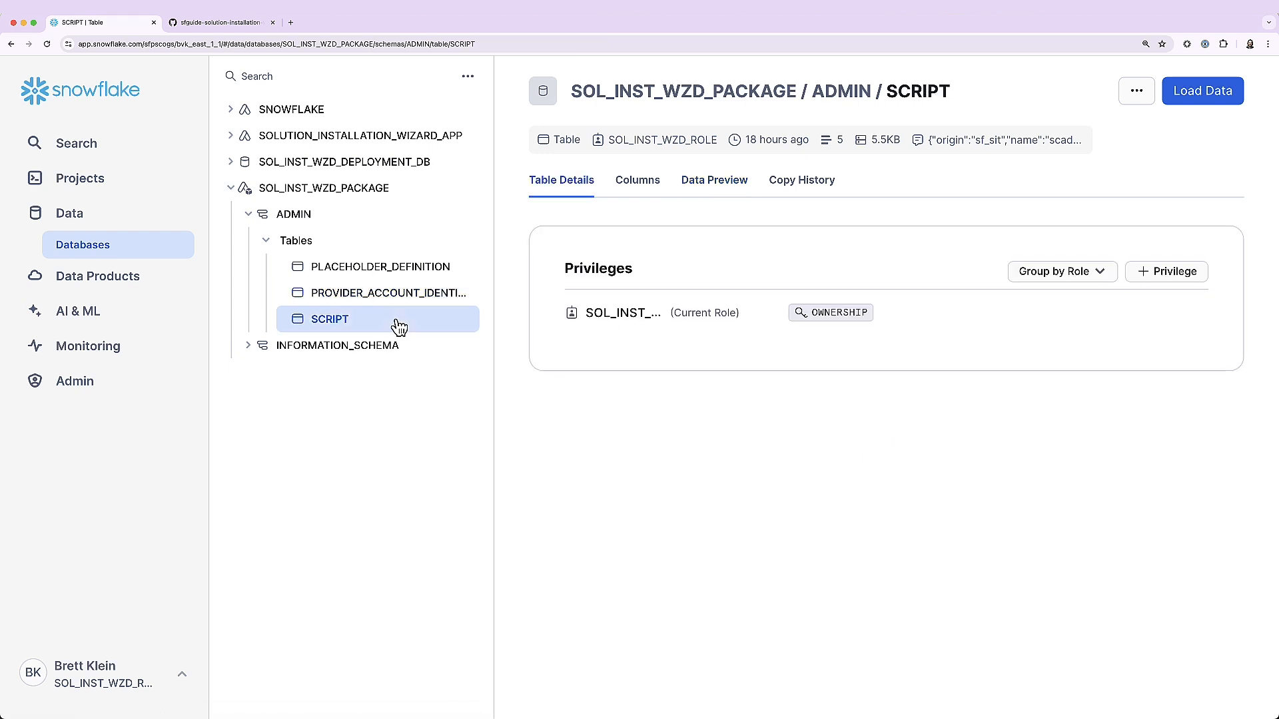
click(724, 198)
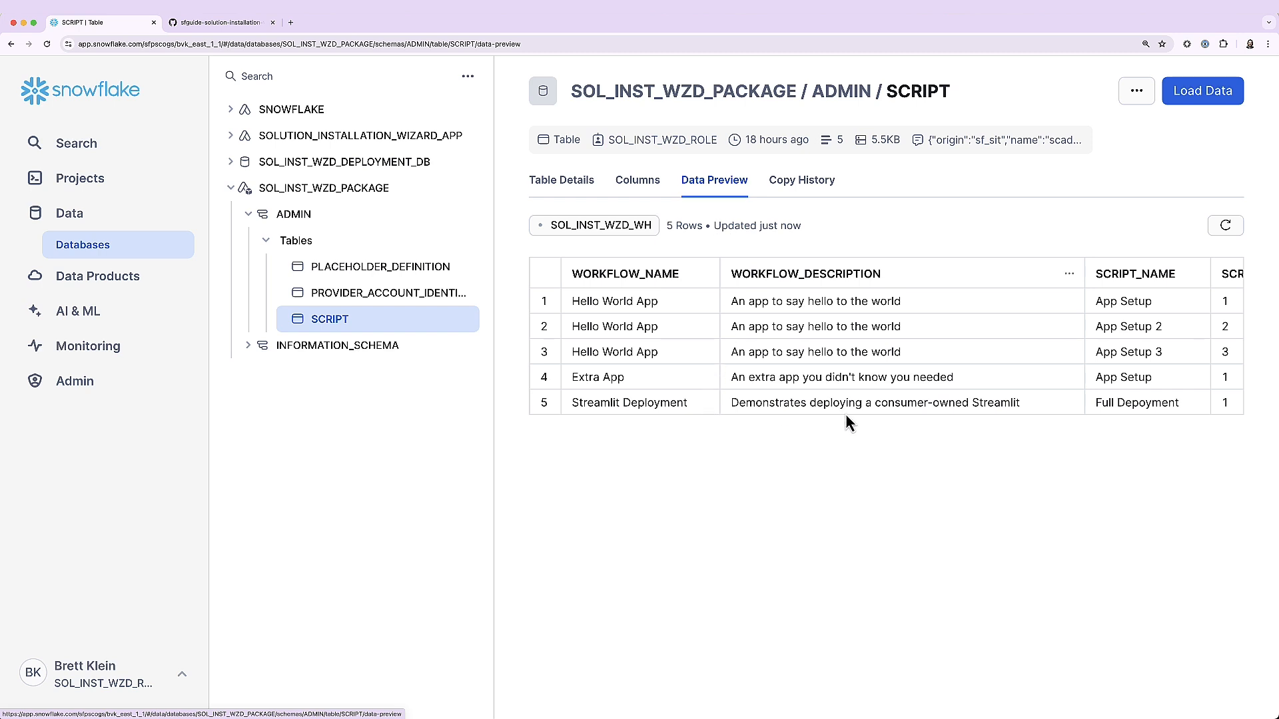
scroll(845, 413, right, 5)
scroll(846, 418, right, 5)
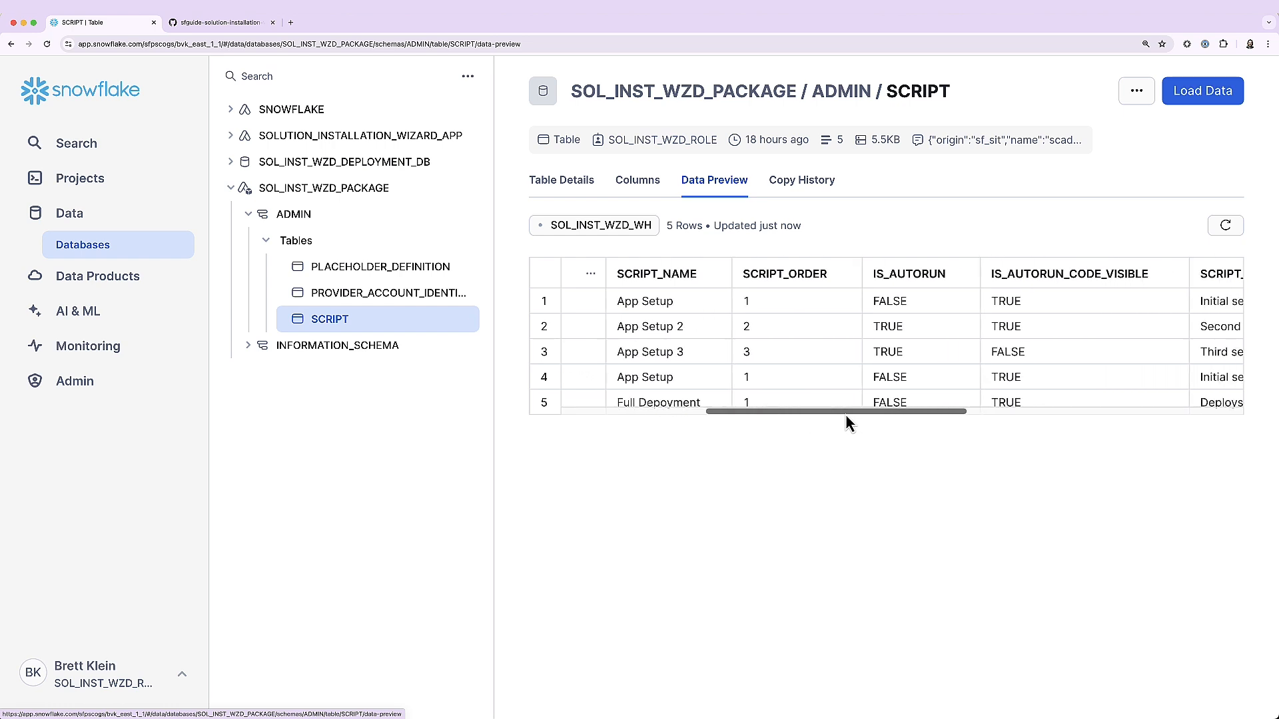
scroll(846, 416, right, 3)
scroll(845, 415, right, 4)
scroll(845, 416, right, 5)
scroll(846, 418, right, 5)
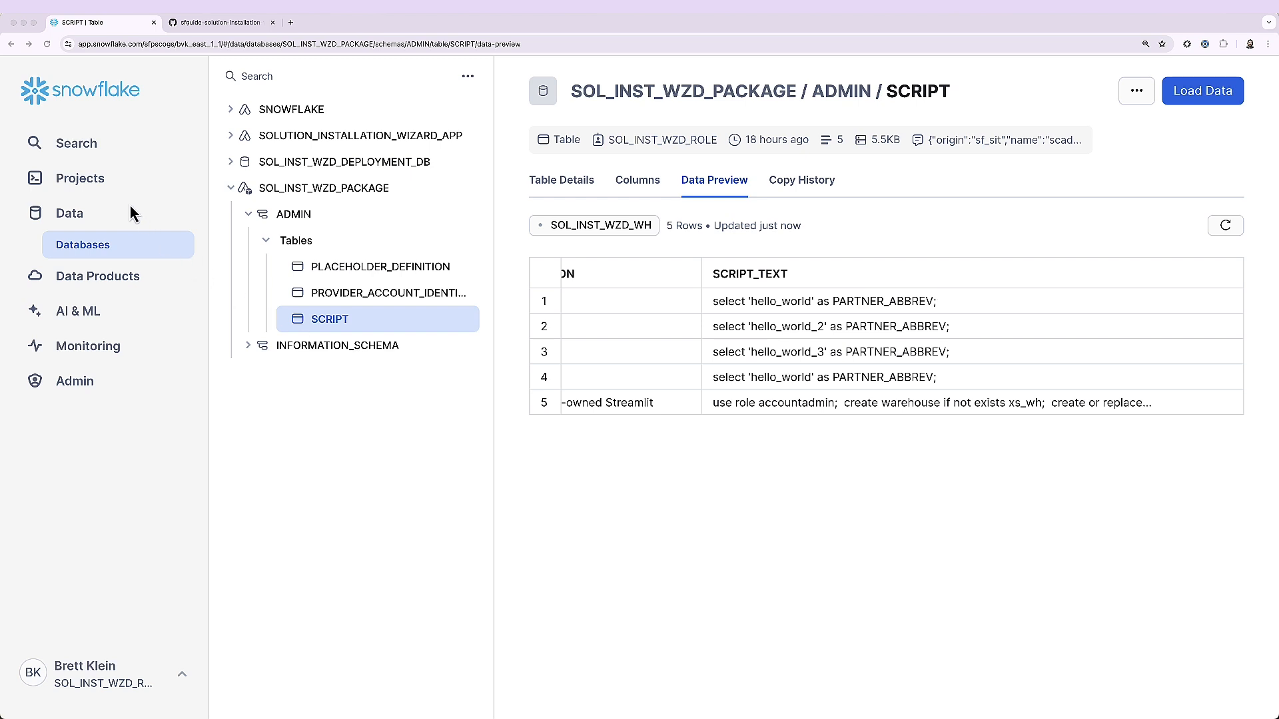
Open the SOL_INST_WZD_PACKAGE app package from the project's app packages and view the patches of VERSION1.
click(114, 186)
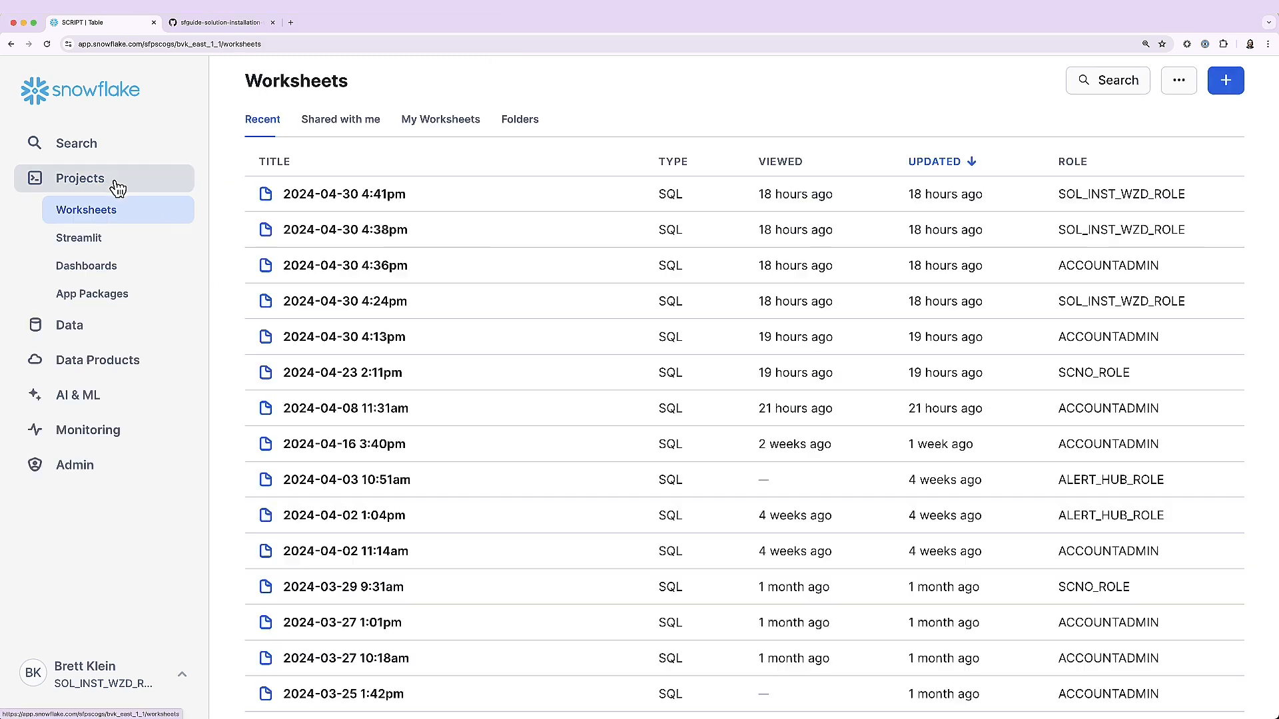
click(124, 300)
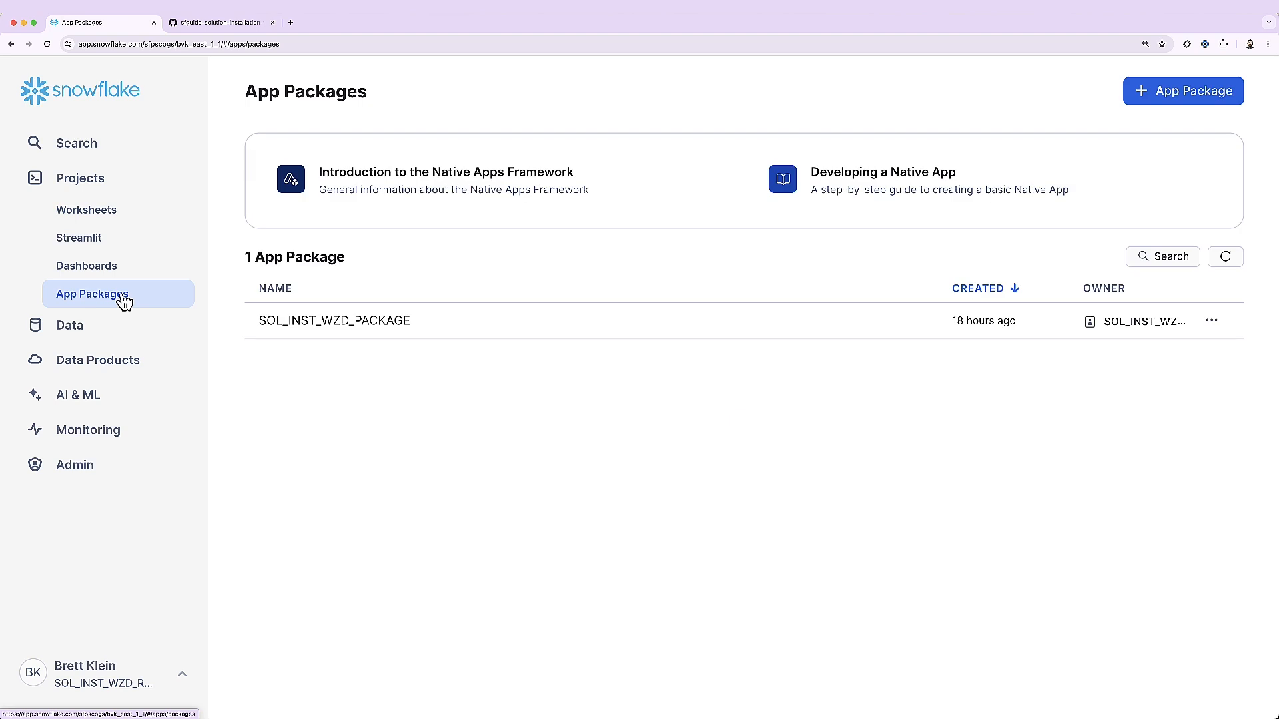
click(448, 331)
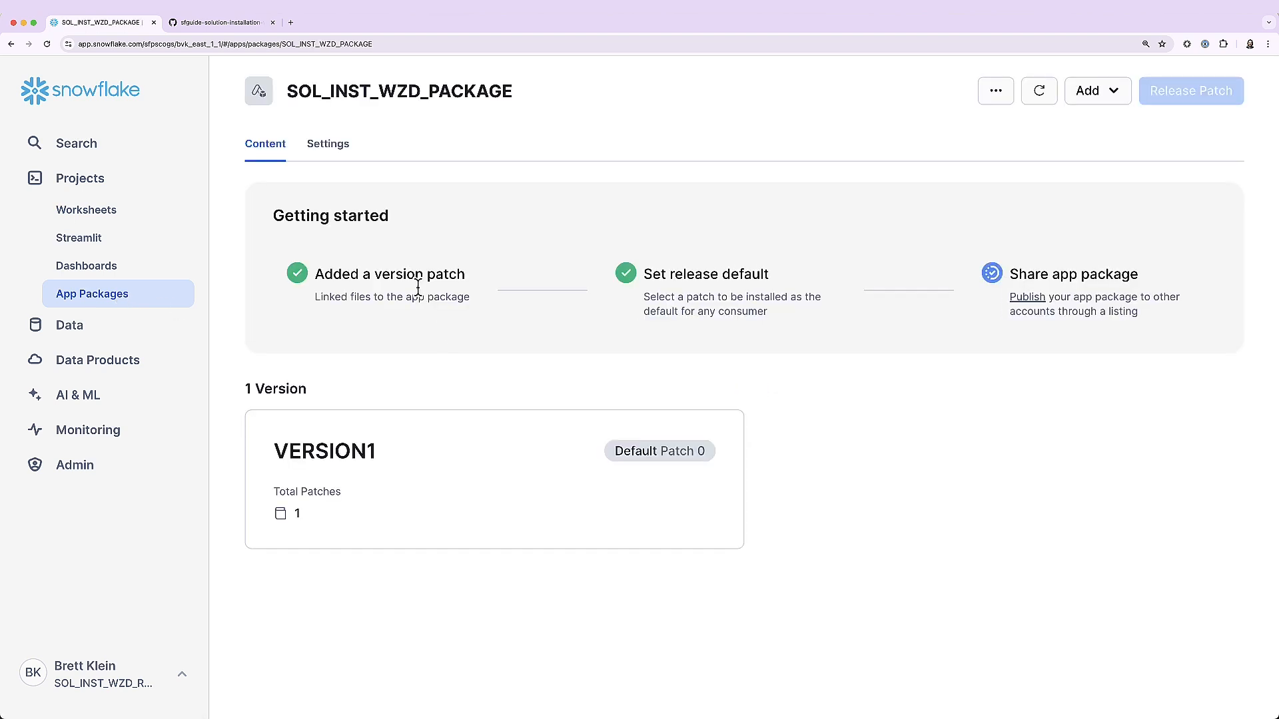
click(346, 465)
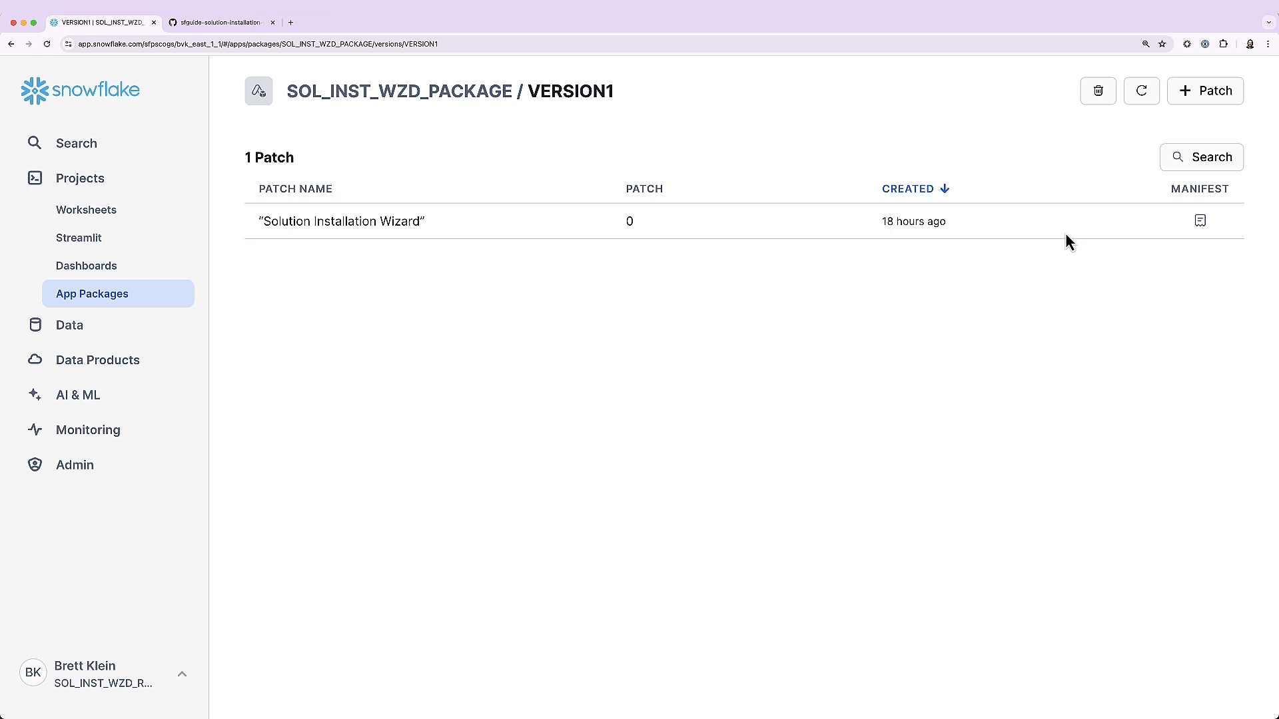
Go back to the SOL_INST_WZD_PACKAGE overview, review its distribution and privilege settings, and return to the package content.
click(503, 99)
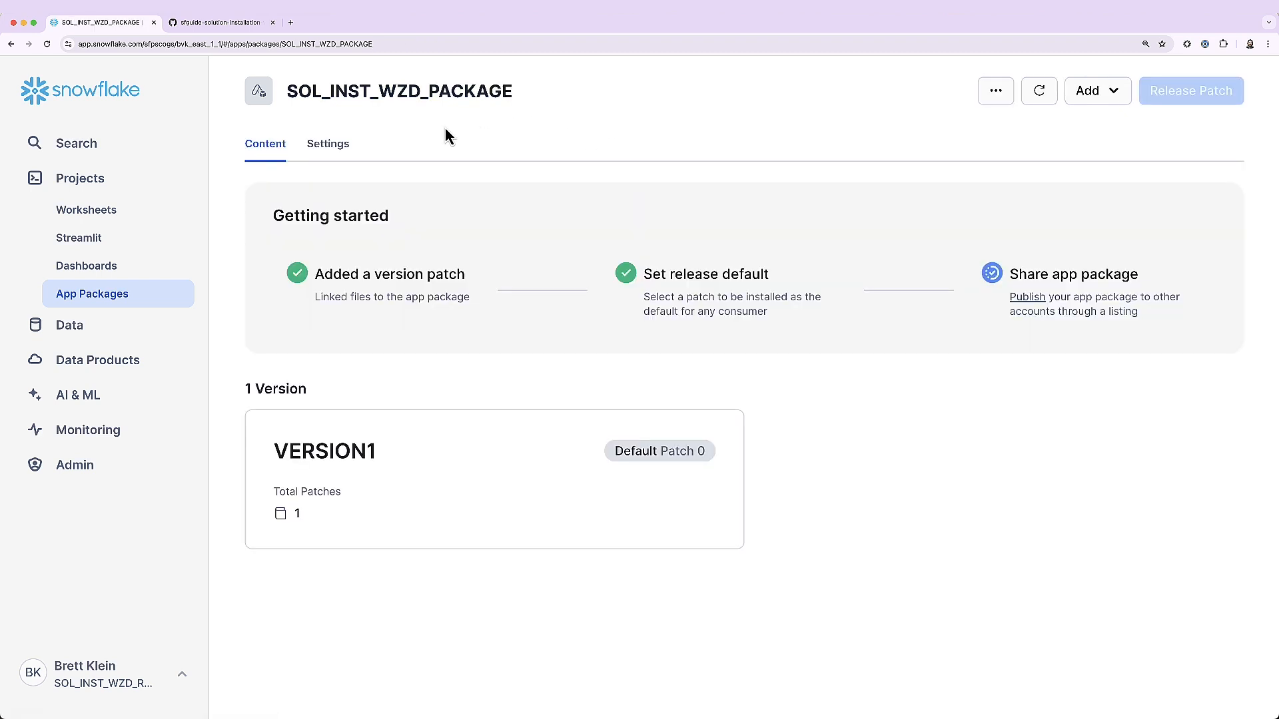
click(339, 144)
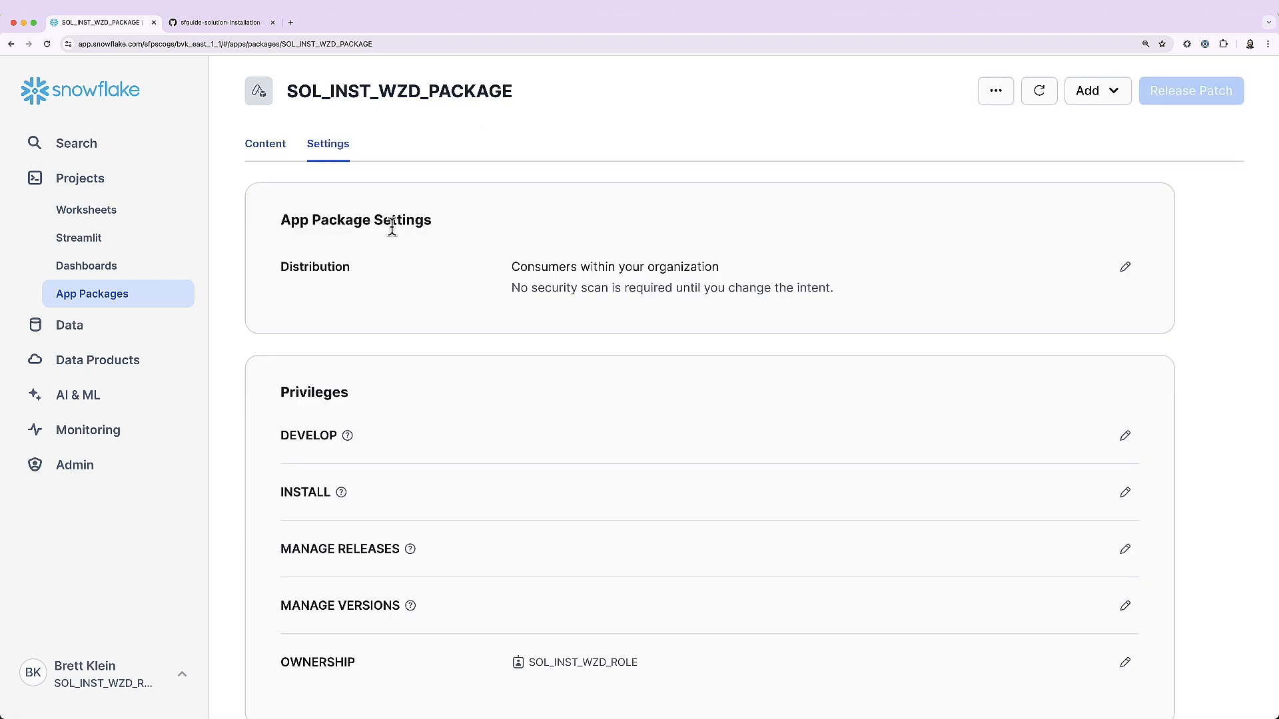
scroll(393, 228, down, 2)
scroll(393, 228, up, 2)
click(275, 152)
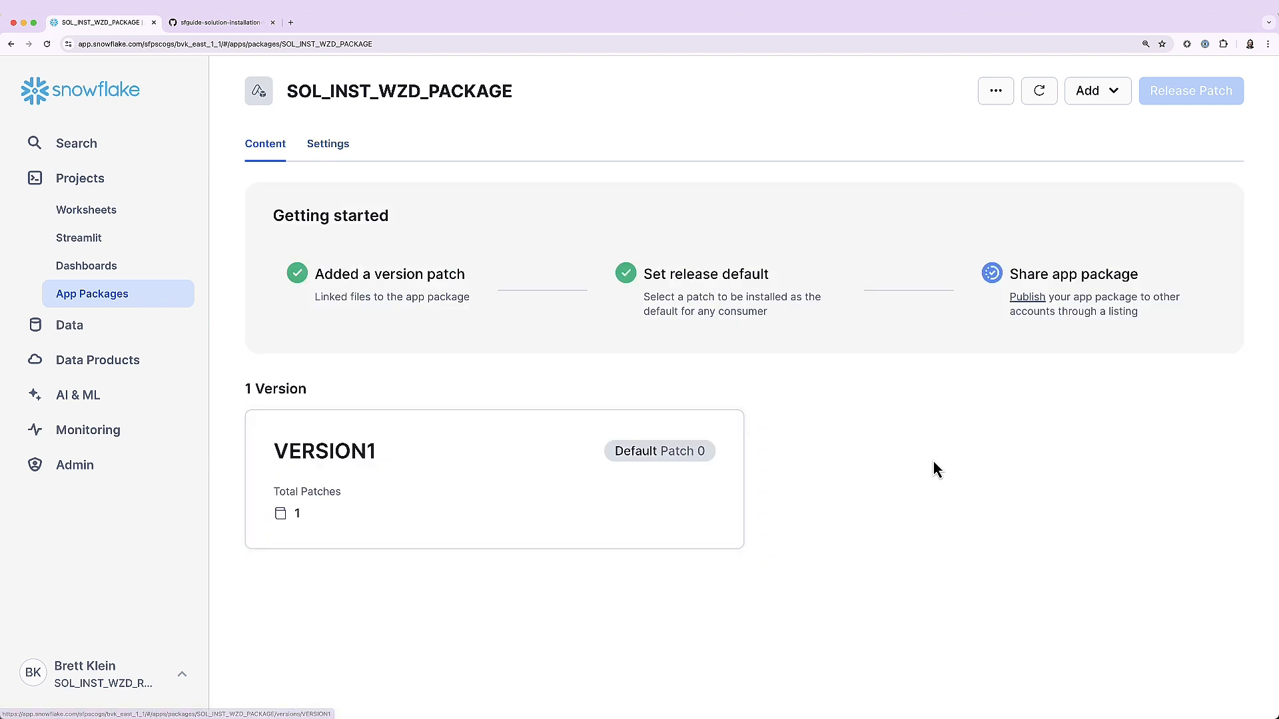